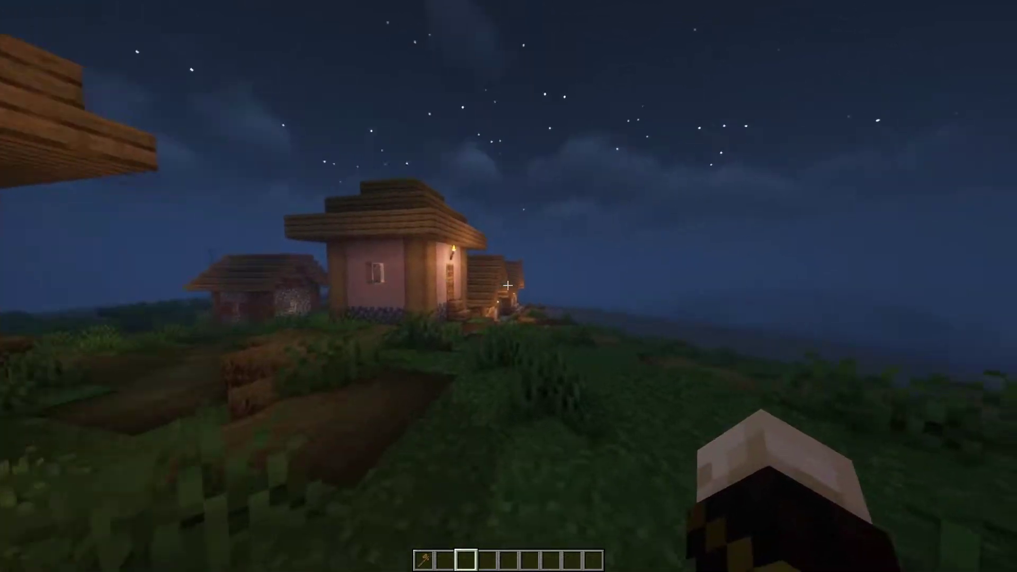
Select the village well with the wooden axe, setting the first position at (-407, 77, -7) and the second at (-402, 83, -1)
{"action": "key", "text": "w"}
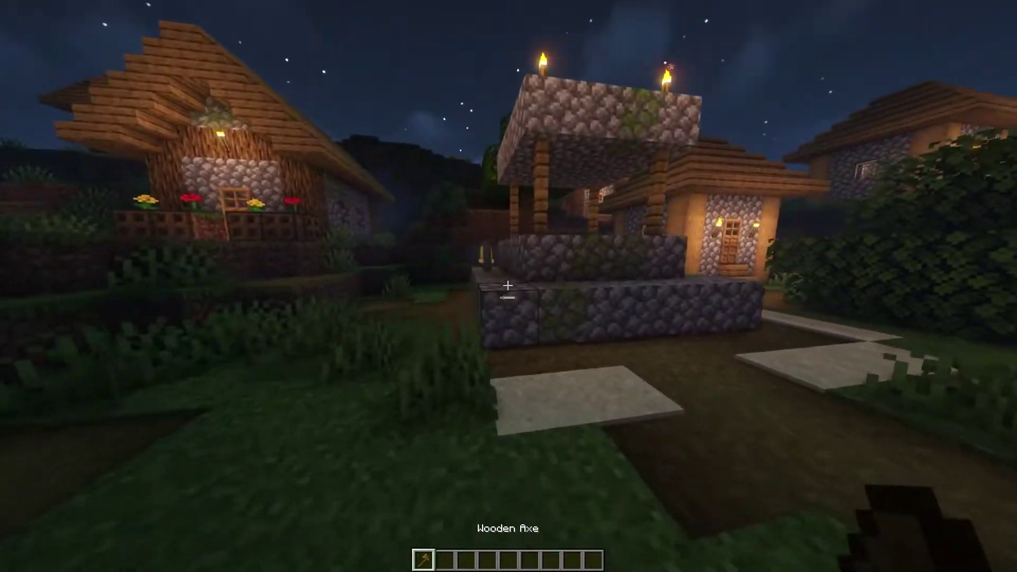
{"action": "key", "text": "w"}
{"action": "key", "text": "d"}
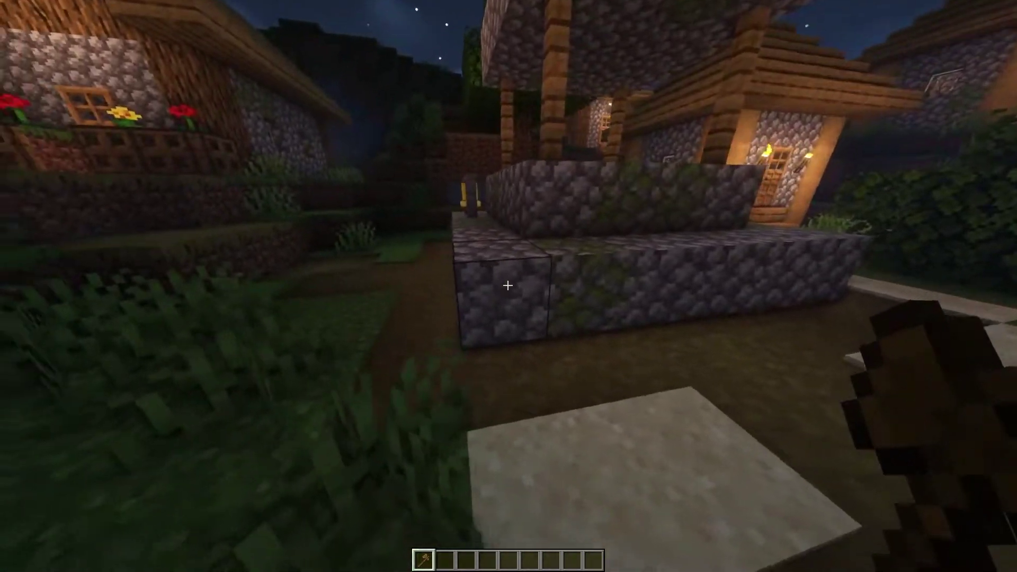
{"action": "left_click", "coordinate": [508, 286]}
{"action": "key", "text": "s"}
{"action": "key", "text": "space"}
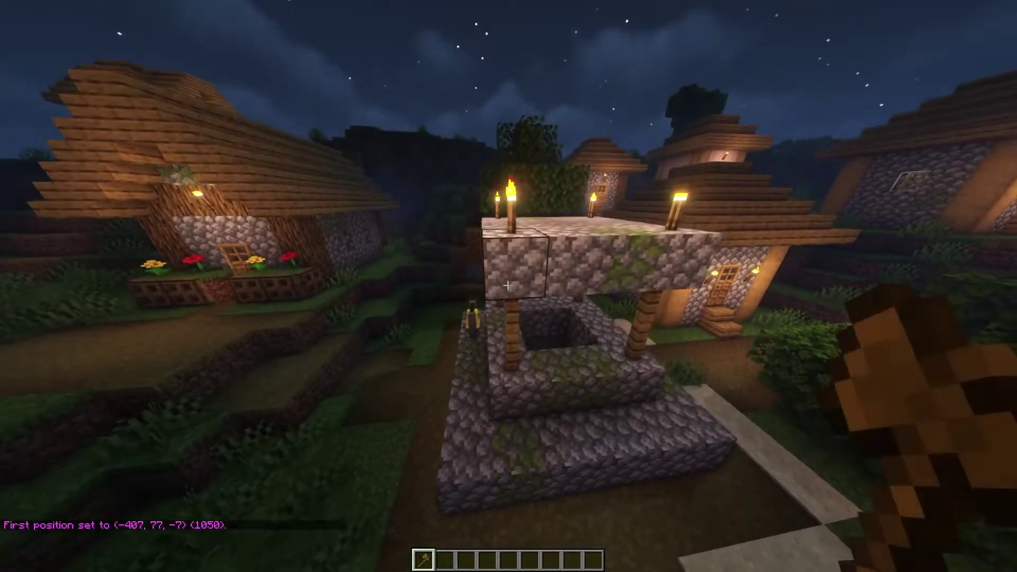
{"action": "key", "text": "d"}
{"action": "key", "text": "d"}
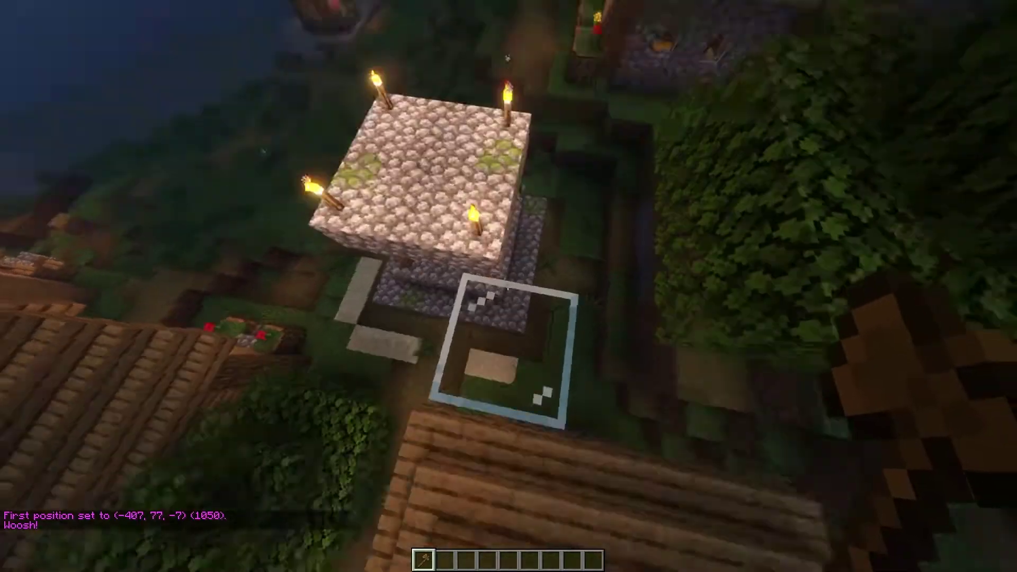
{"action": "right_click", "coordinate": [507, 285]}
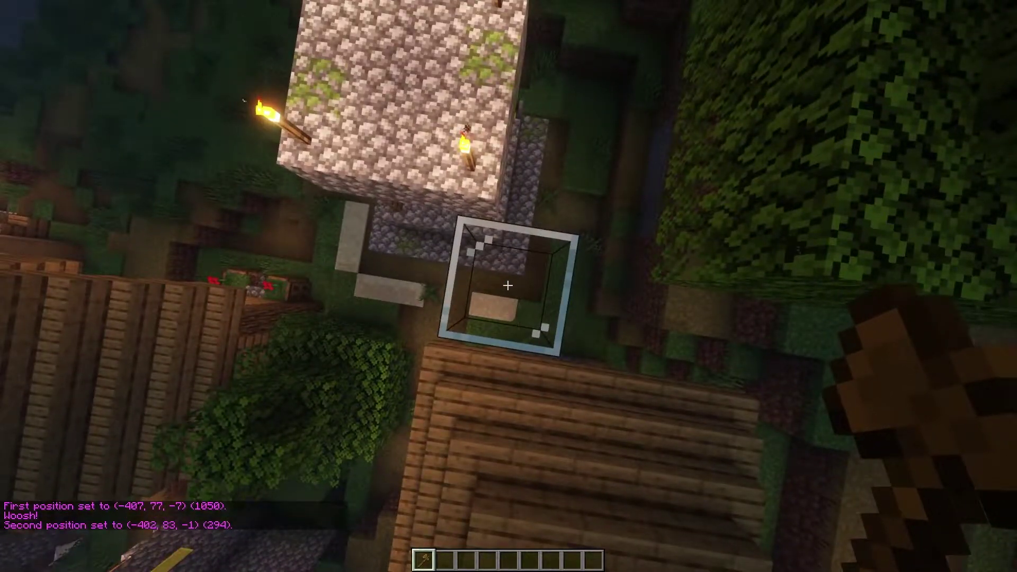
{"action": "left_click", "coordinate": [508, 285]}
Stand directly in front of the well and copy the selected region to the clipboard with //copy
{"action": "key", "text": "shift"}
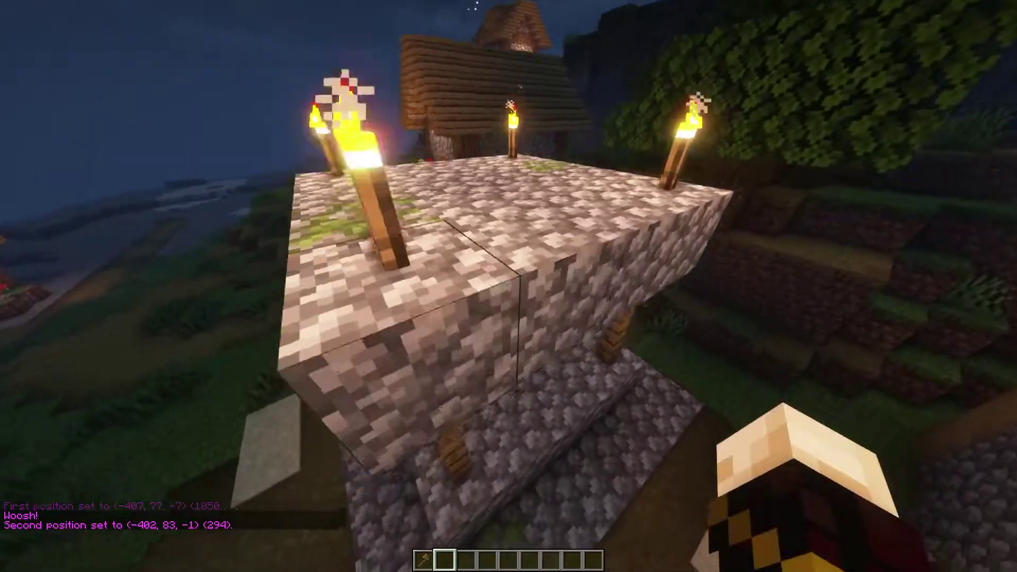
{"action": "key", "text": "space"}
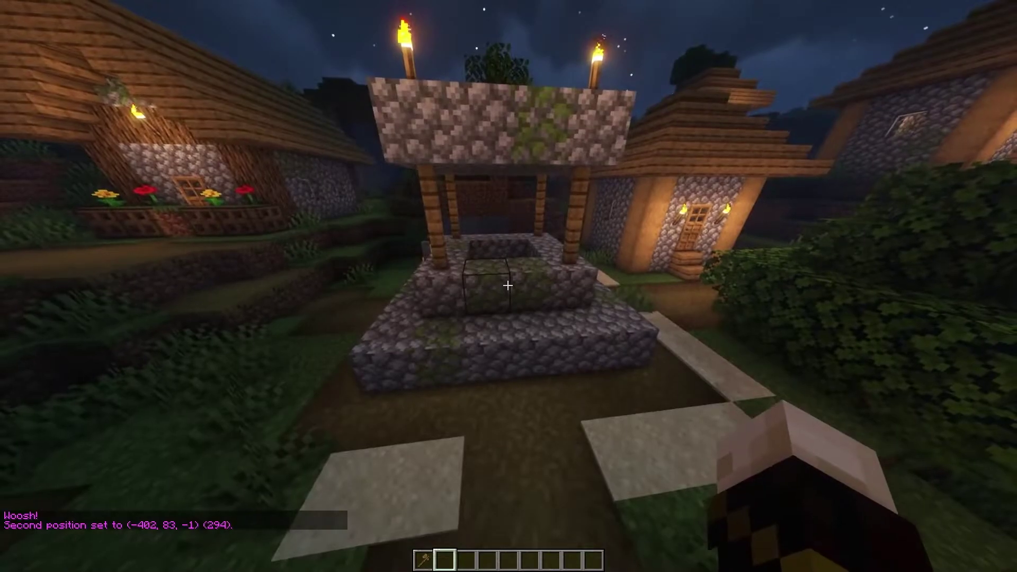
{"action": "key", "text": "w"}
{"action": "key", "text": "s"}
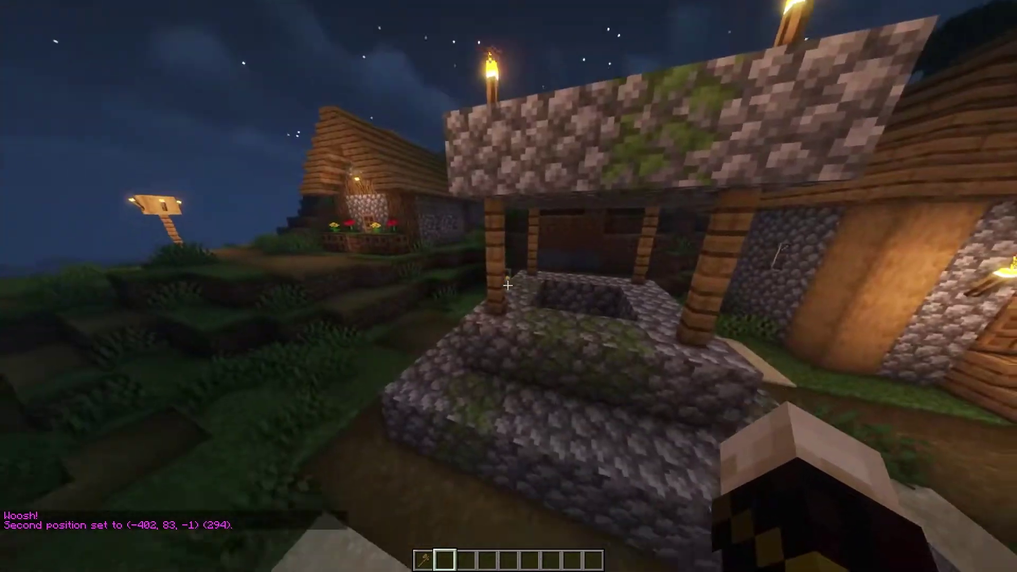
{"action": "key", "text": "shift"}
{"action": "key", "text": "w"}
{"action": "key", "text": "s"}
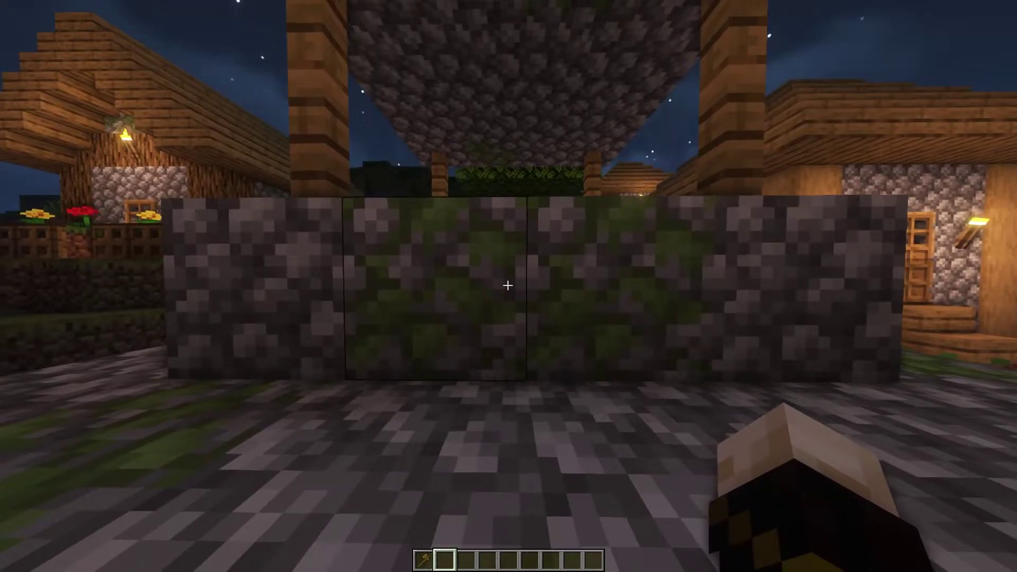
{"action": "key", "text": "slash"}
{"action": "type", "text": "/cop"}
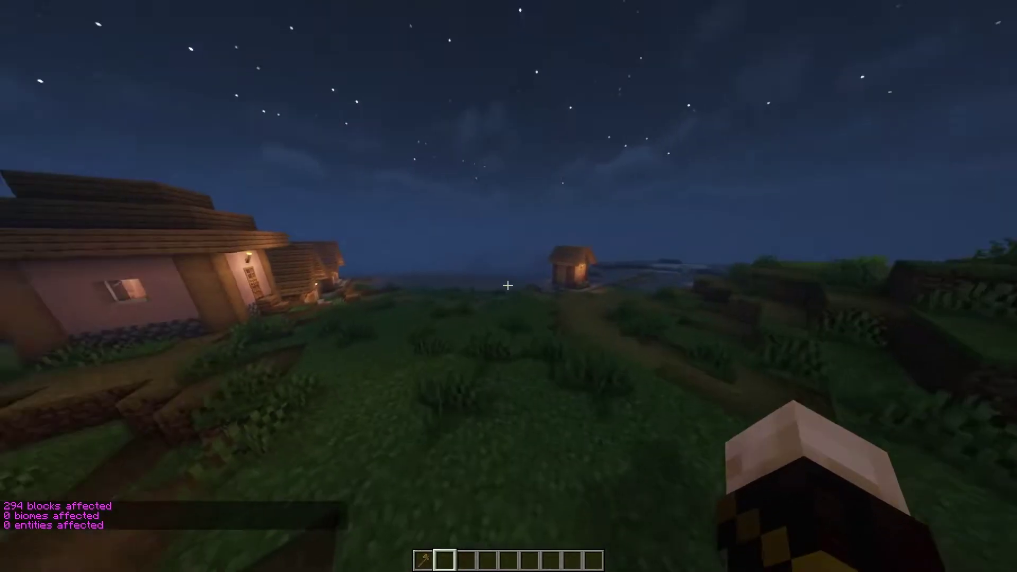
Paste the copied well on the grassy slope at (-424, 73, -10) with //paste
{"action": "type", "text": "w"}
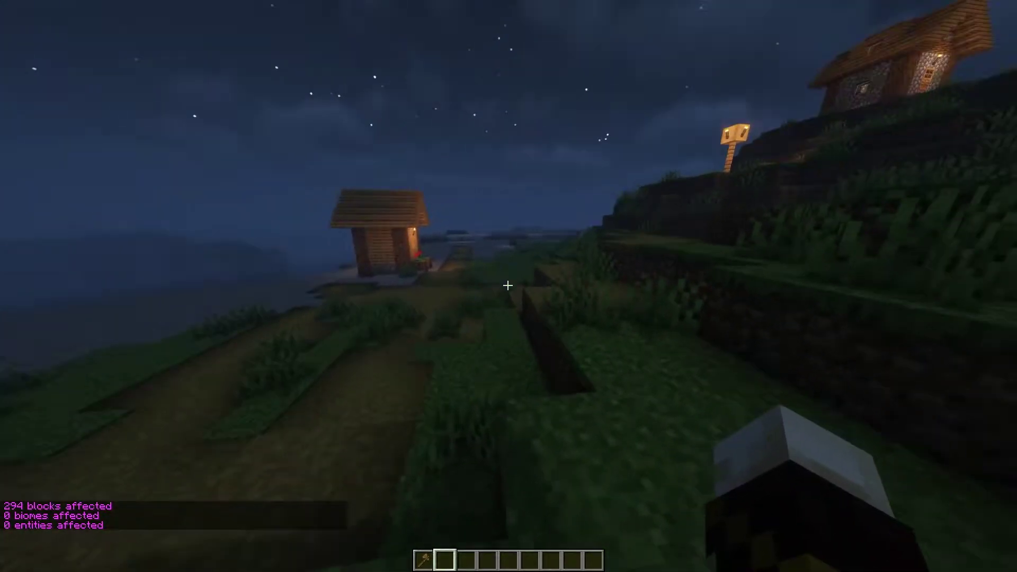
{"action": "key", "text": "slash"}
{"action": "type", "text": "/br"}
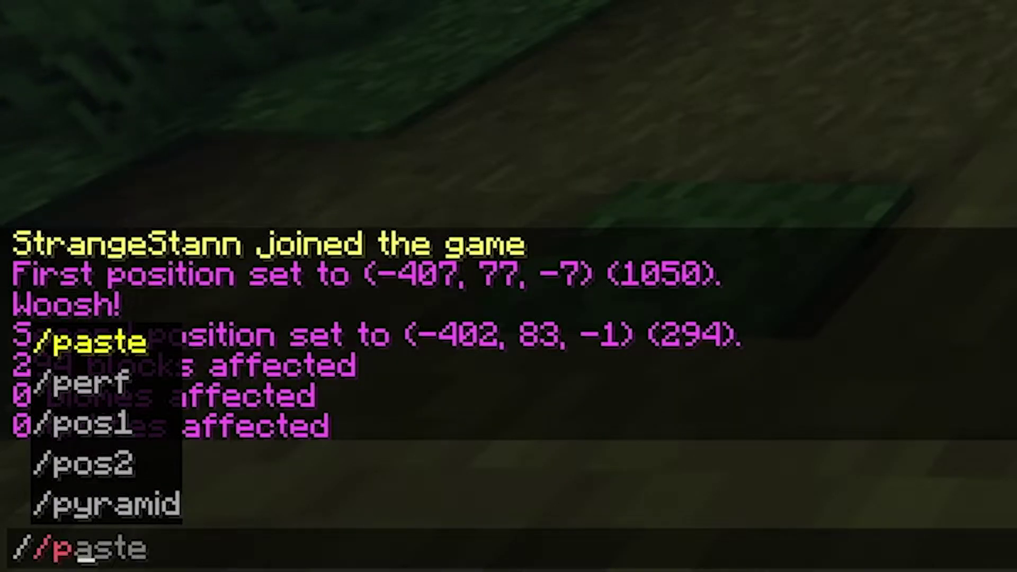
{"action": "key", "text": "Return"}
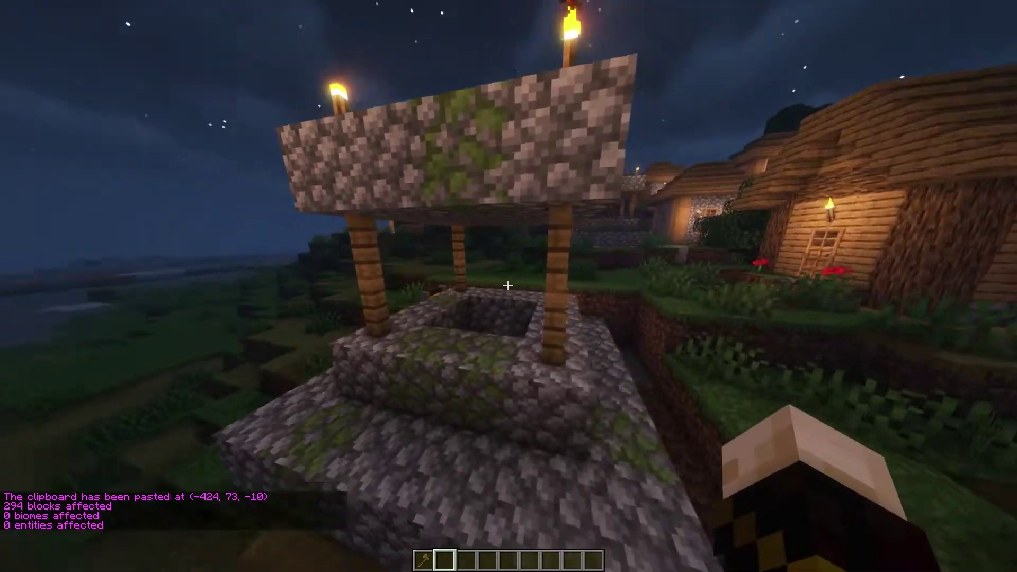
Examine the pasted well from several sides and compare its placement with the original well
{"action": "key", "text": "a"}
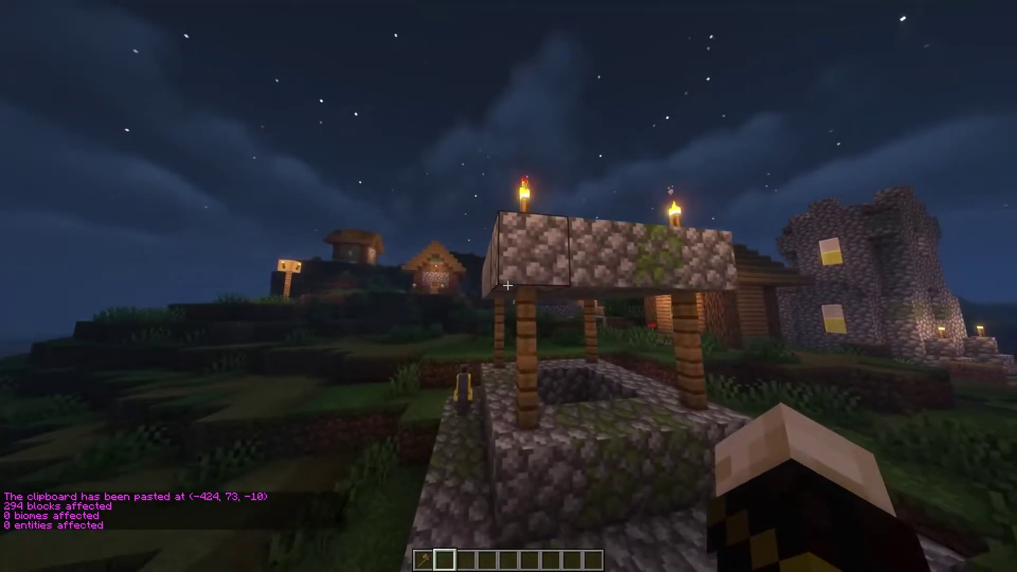
{"action": "key", "text": "w"}
{"action": "key", "text": "w"}
{"action": "key", "text": "shift"}
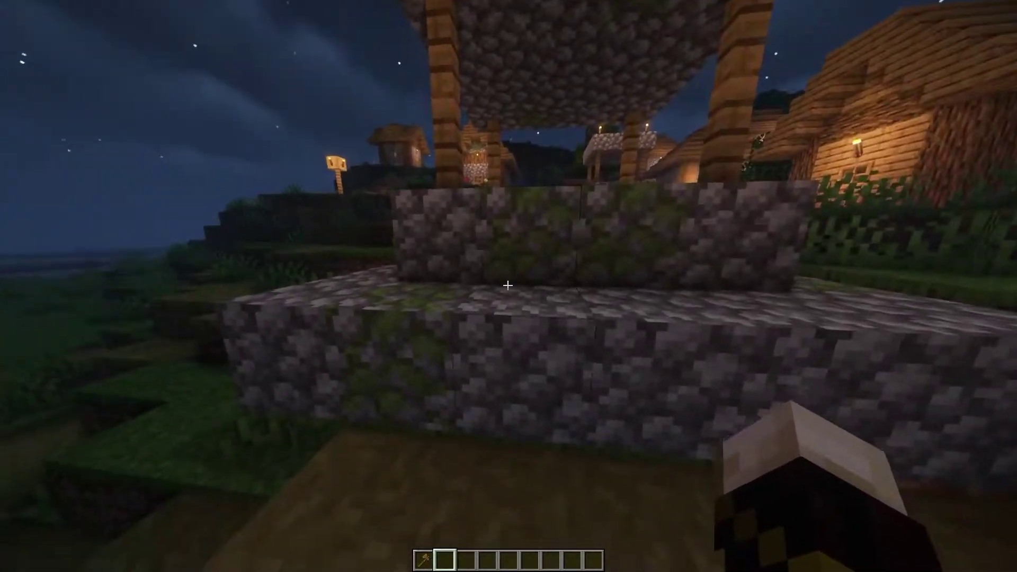
{"action": "key", "text": "d"}
{"action": "key", "text": "space"}
{"action": "key", "text": "d"}
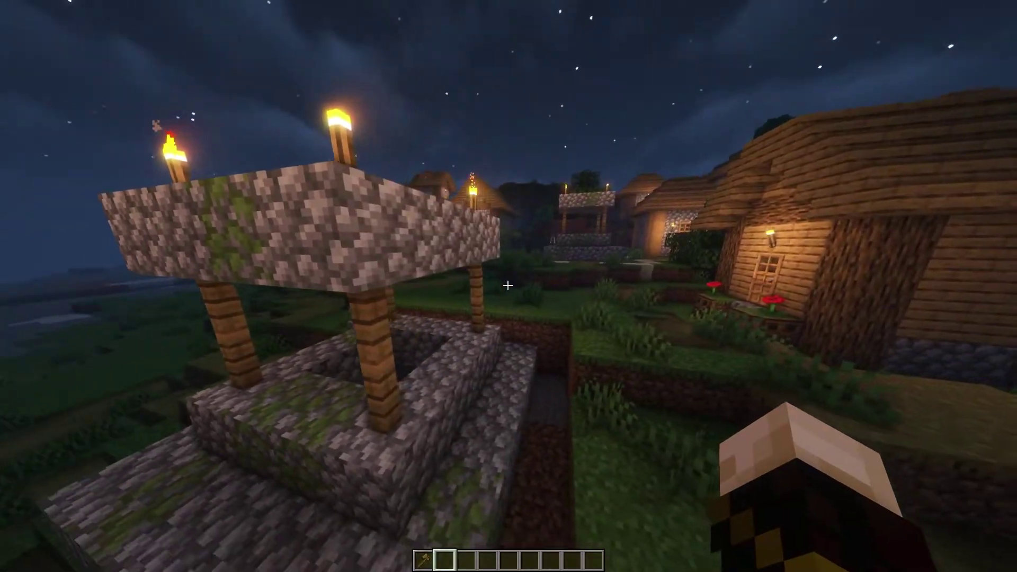
{"action": "key", "text": "a"}
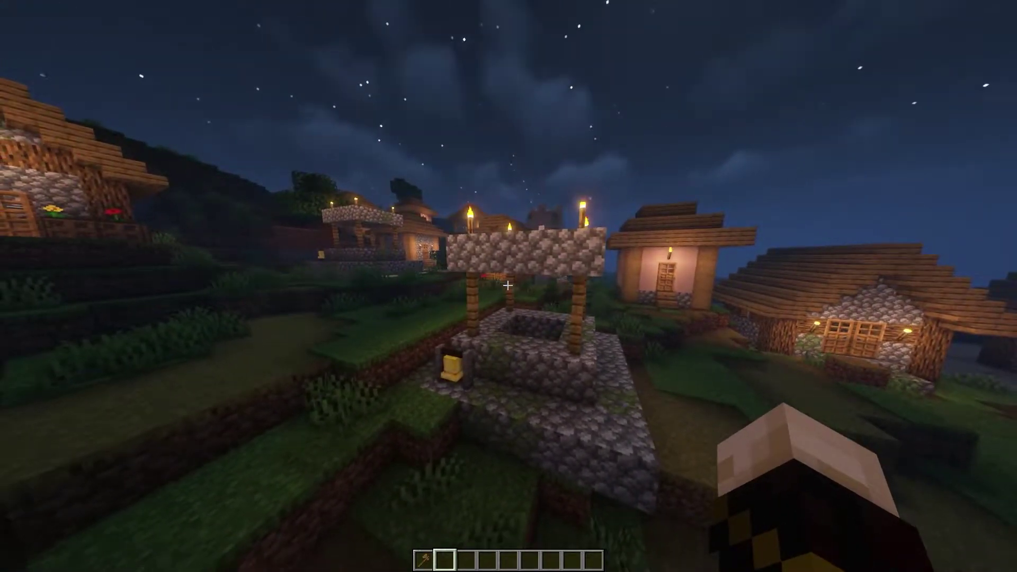
Undo the paste of the copied well
{"action": "key", "text": "slash"}
{"action": "type", "text": "undo"}
{"action": "key", "text": "Return"}
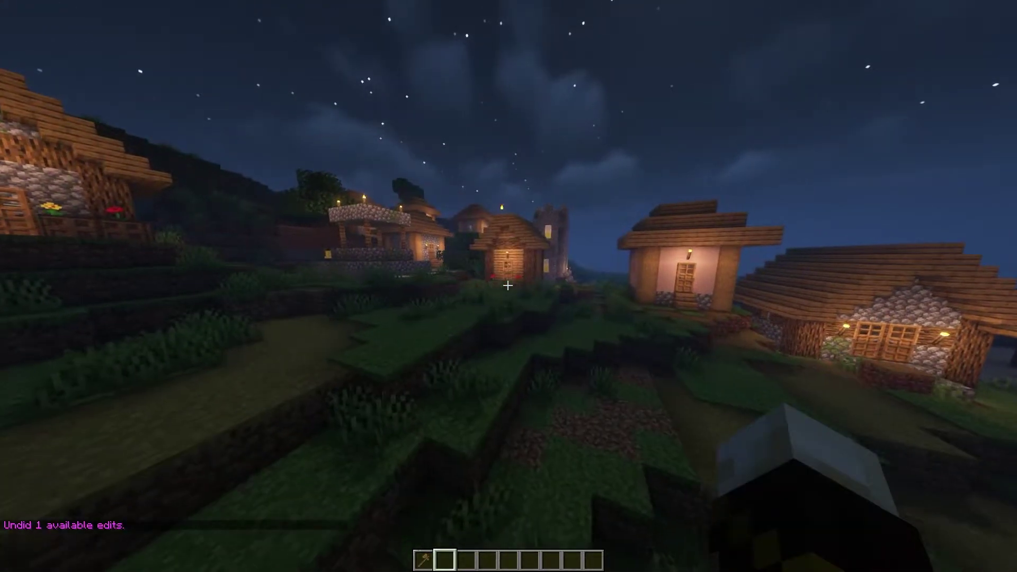
Save the copied well as a schematic named Well with /schematic save
{"action": "key", "text": "w"}
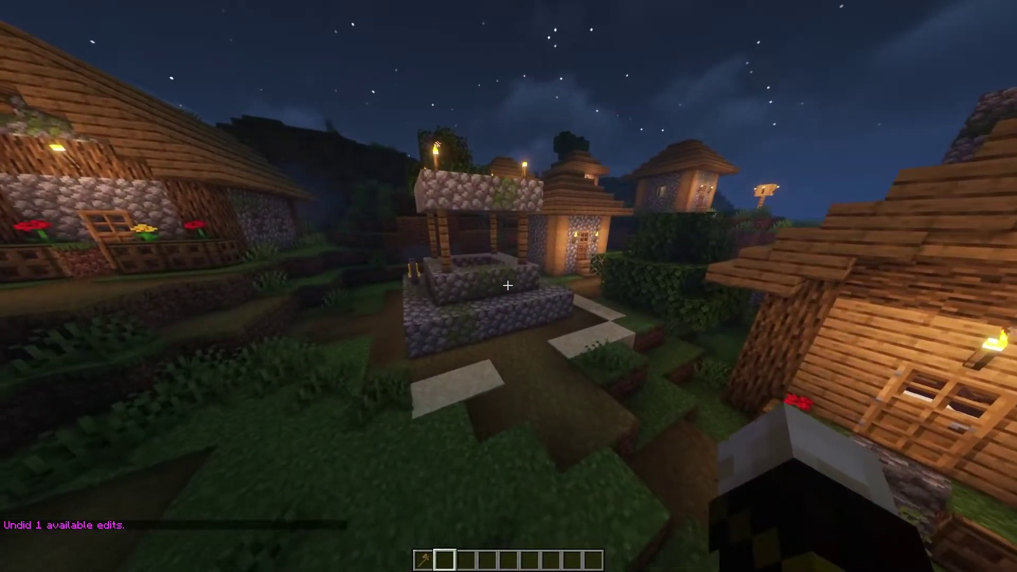
{"action": "key", "text": "s"}
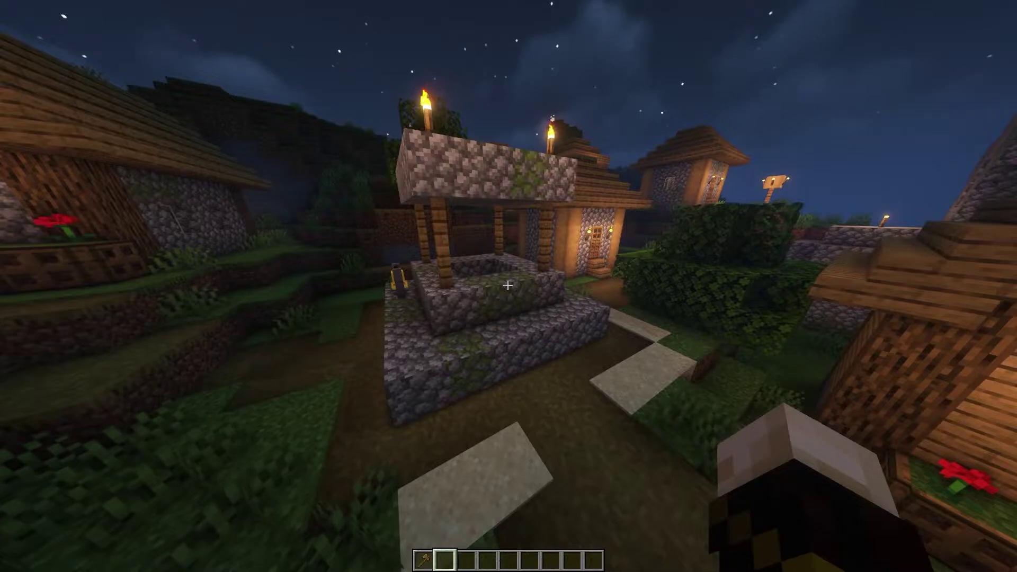
{"action": "type", "text": "/schematic "}
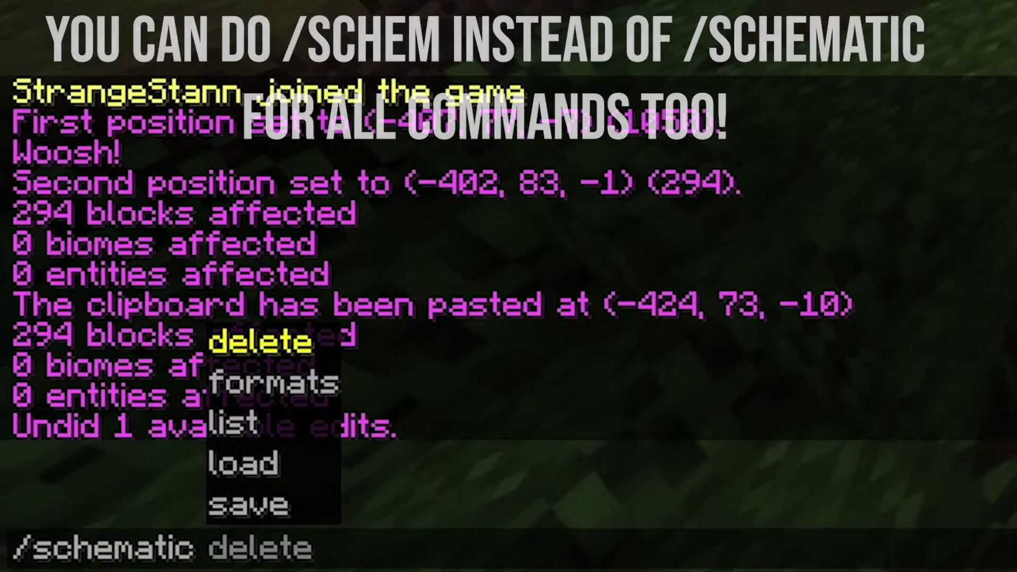
{"action": "type", "text": "sa"}
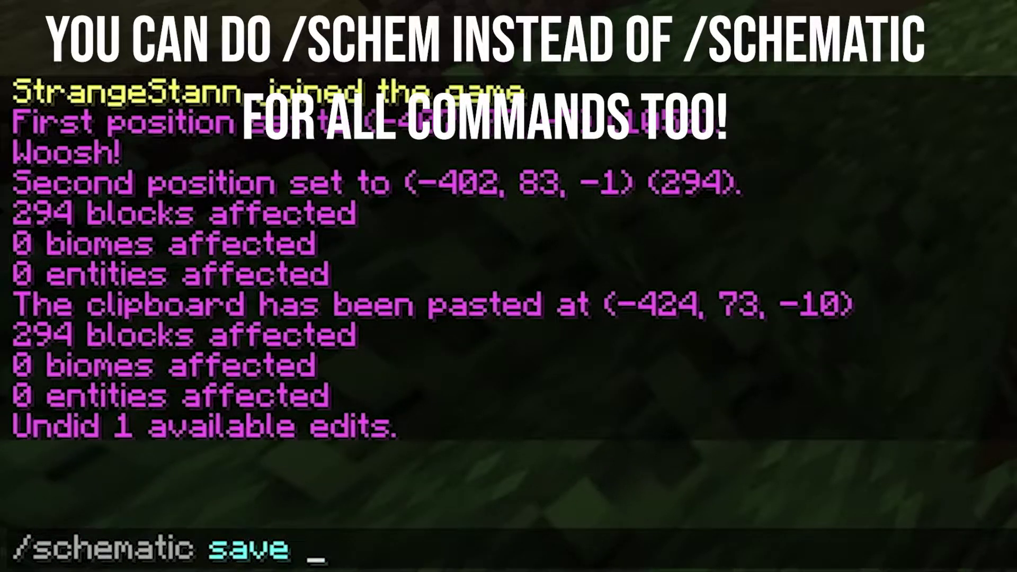
{"action": "type", "text": "ve"}
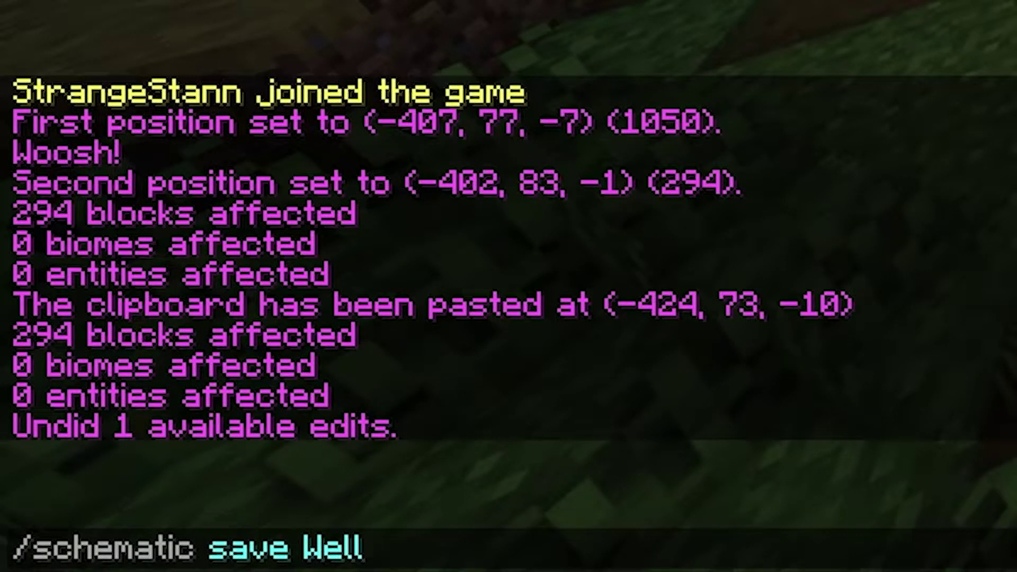
{"action": "key", "text": "Return"}
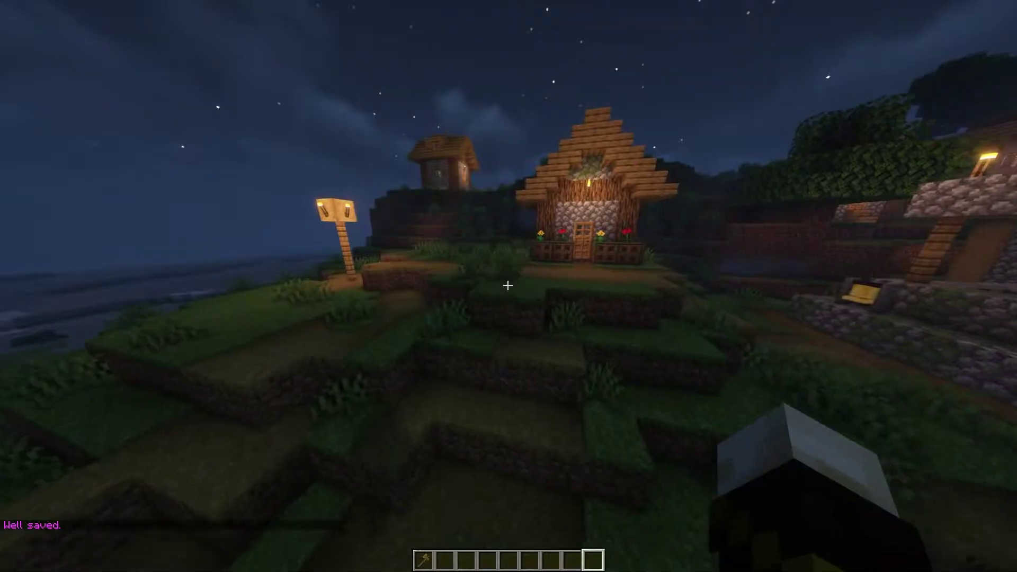
Select the ground blocks beside the hilltop house from (-379, 84, -30) to (-378, 84, -33) and copy them with //copy
{"action": "key", "text": "w"}
{"action": "key", "text": "space"}
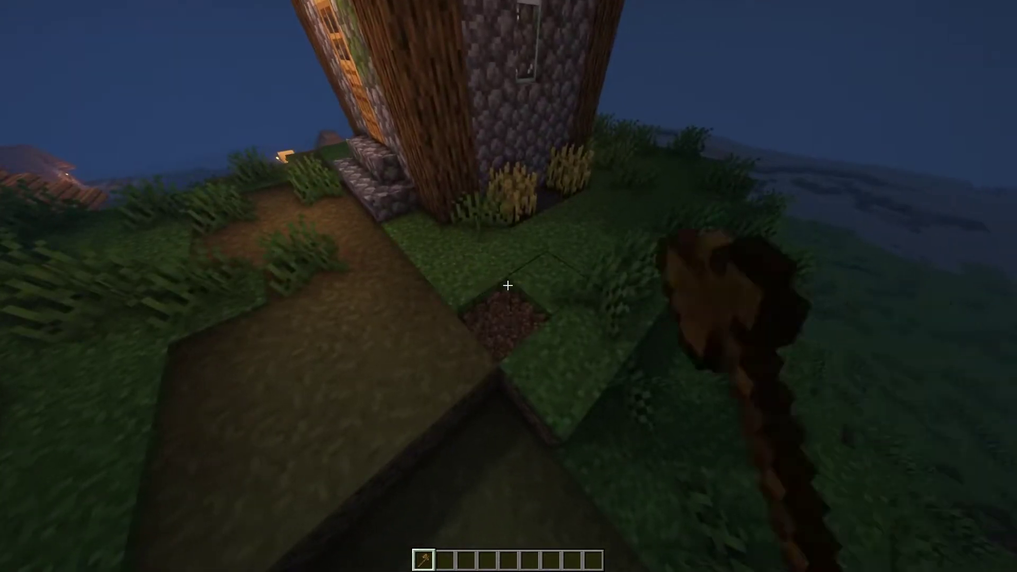
{"action": "left_click", "coordinate": [507, 286]}
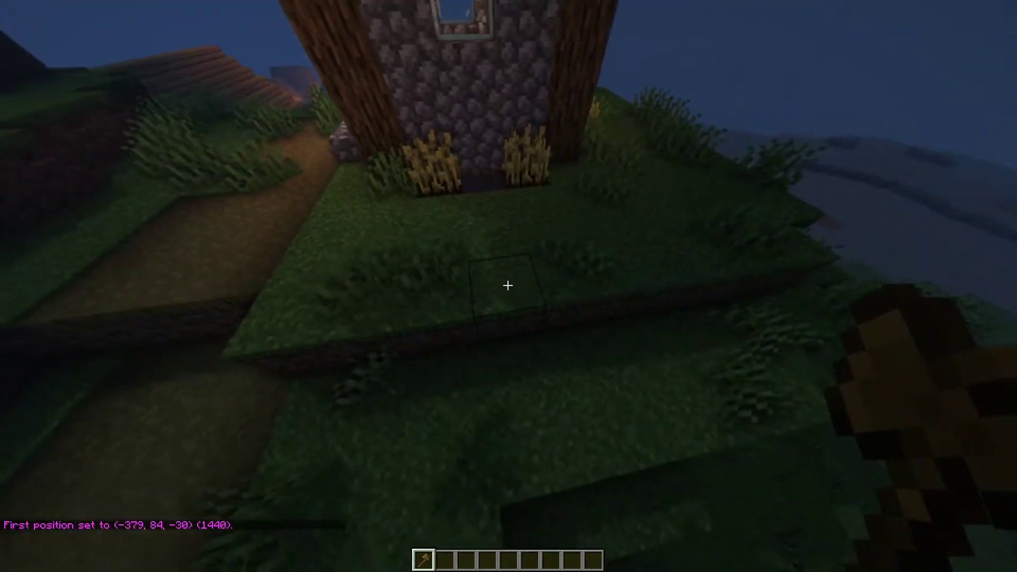
{"action": "right_click", "coordinate": [508, 286]}
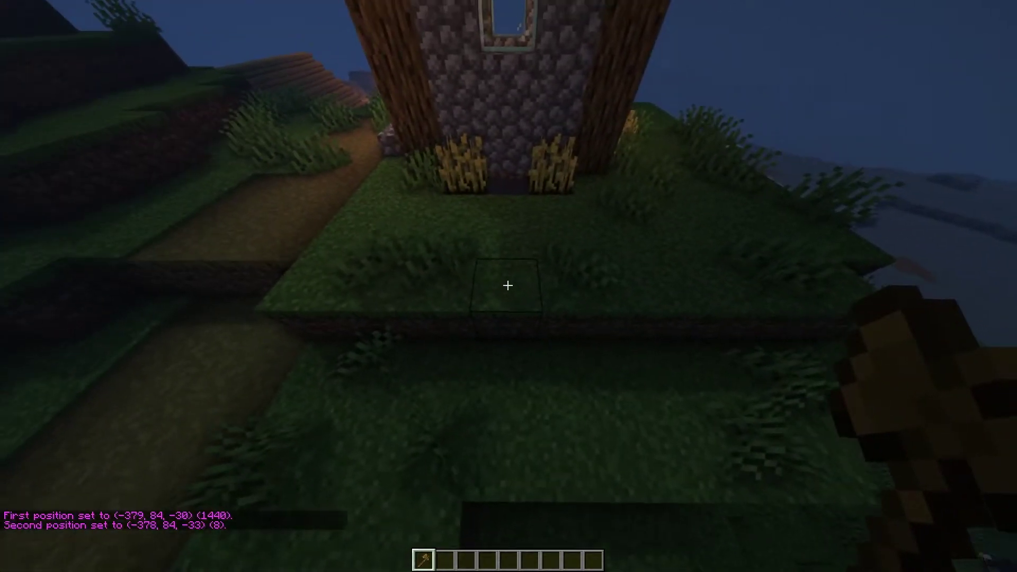
{"action": "key", "text": "slash"}
{"action": "type", "text": "/br"}
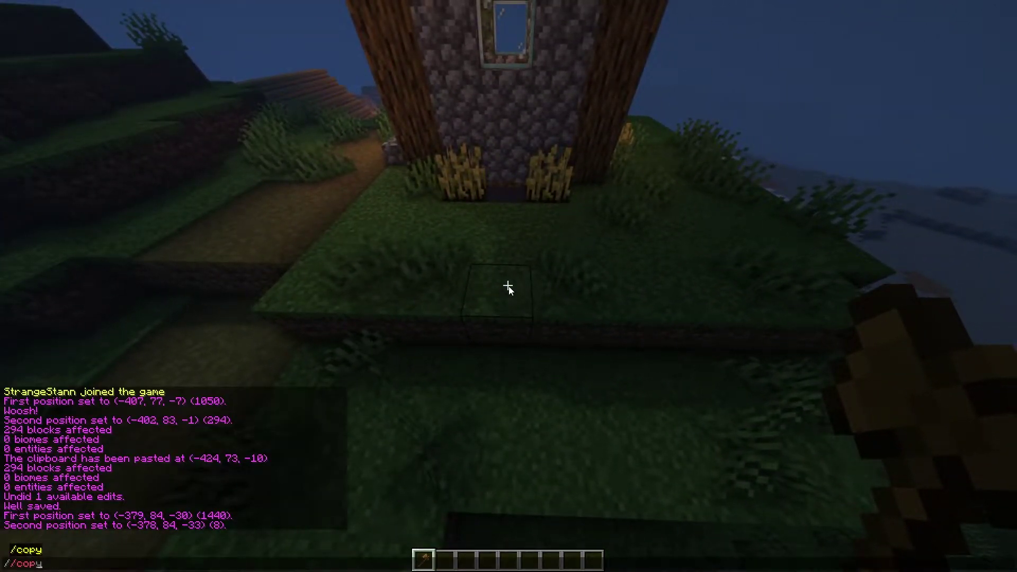
{"action": "type", "text": "py"}
{"action": "key", "text": "Return"}
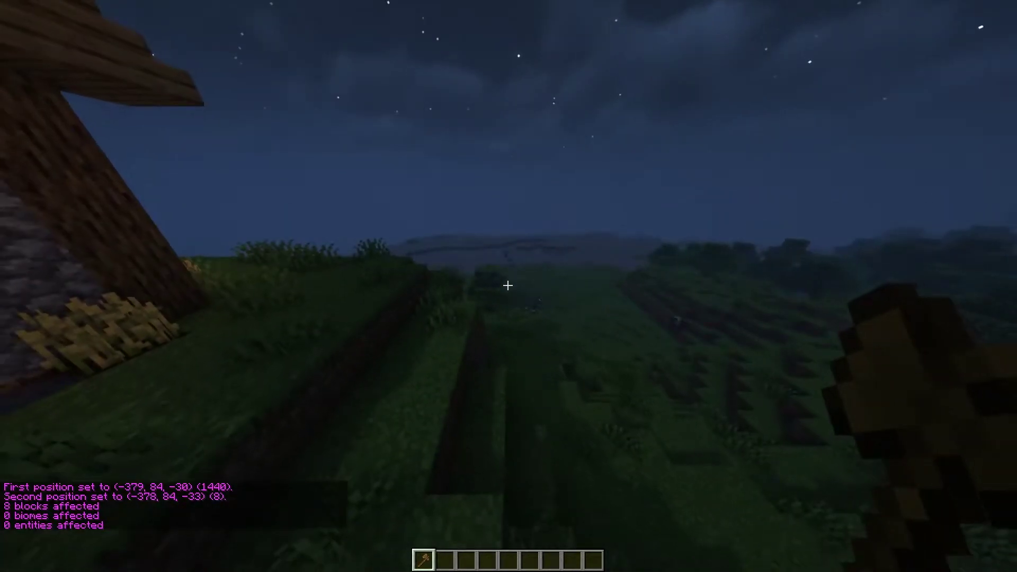
Paste the copied ground blocks near the hilltop house at (-374, 85, -31)
{"action": "key", "text": "slash"}
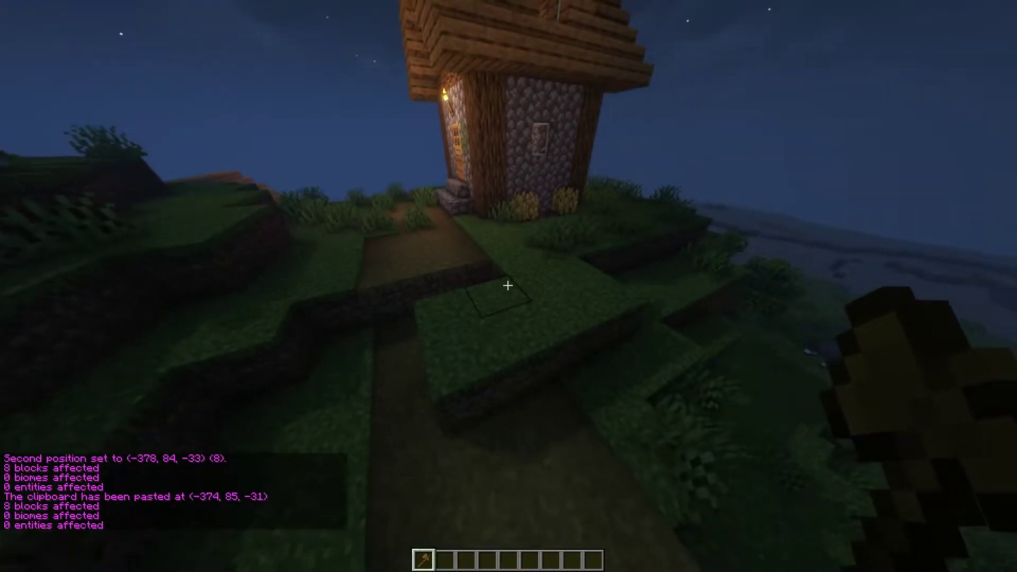
{"action": "key", "text": "s"}
{"action": "key", "text": "w"}
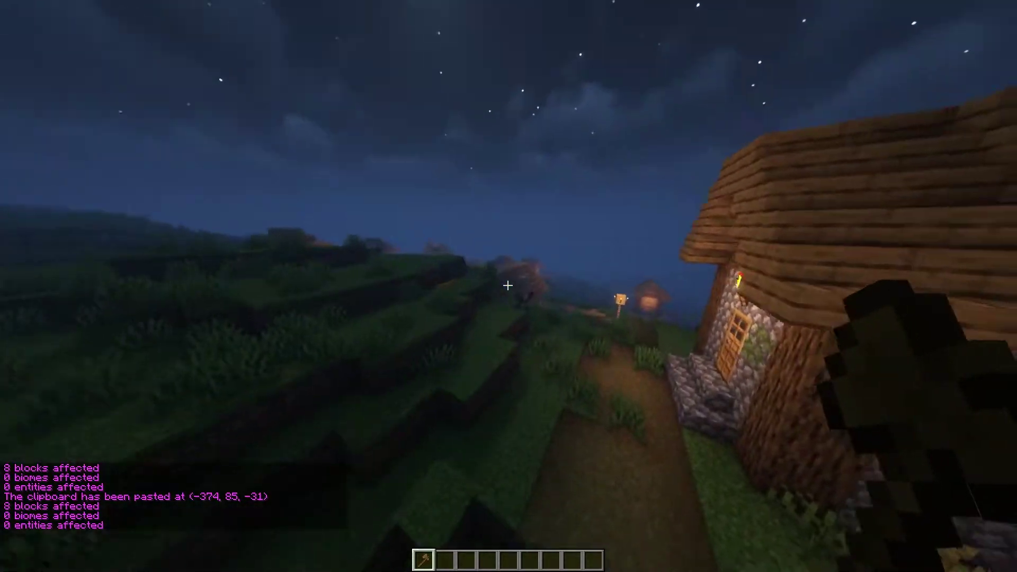
Load the saved schematic Well into the clipboard with /schematic load
{"action": "key", "text": "space"}
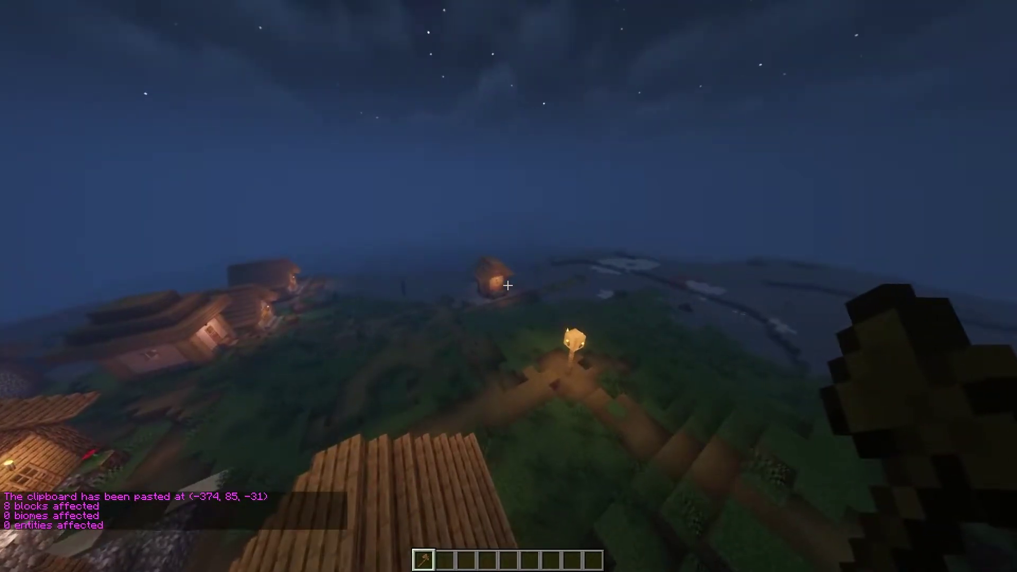
{"action": "type", "text": "/schematic load Well"}
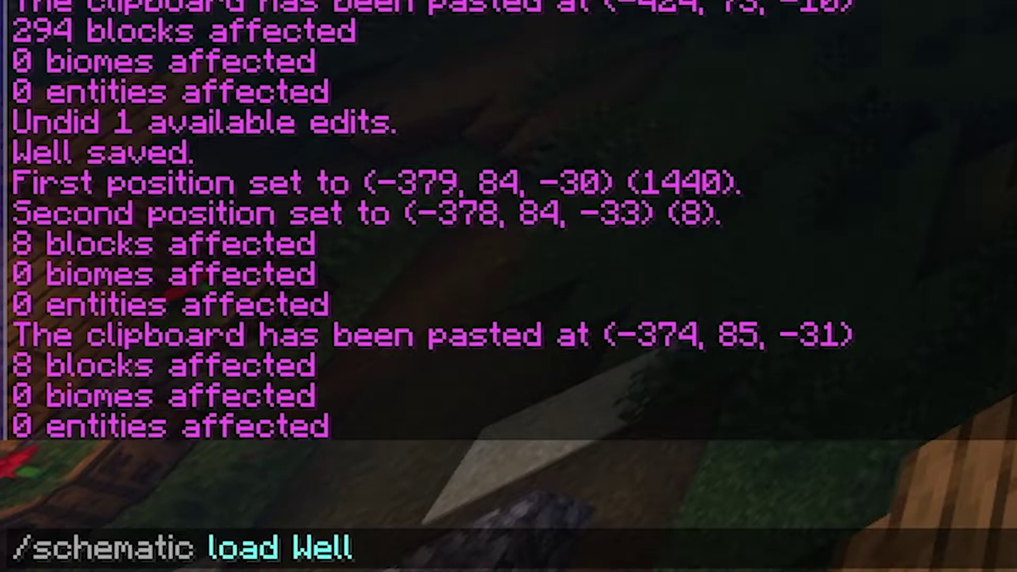
{"action": "key", "text": "Return"}
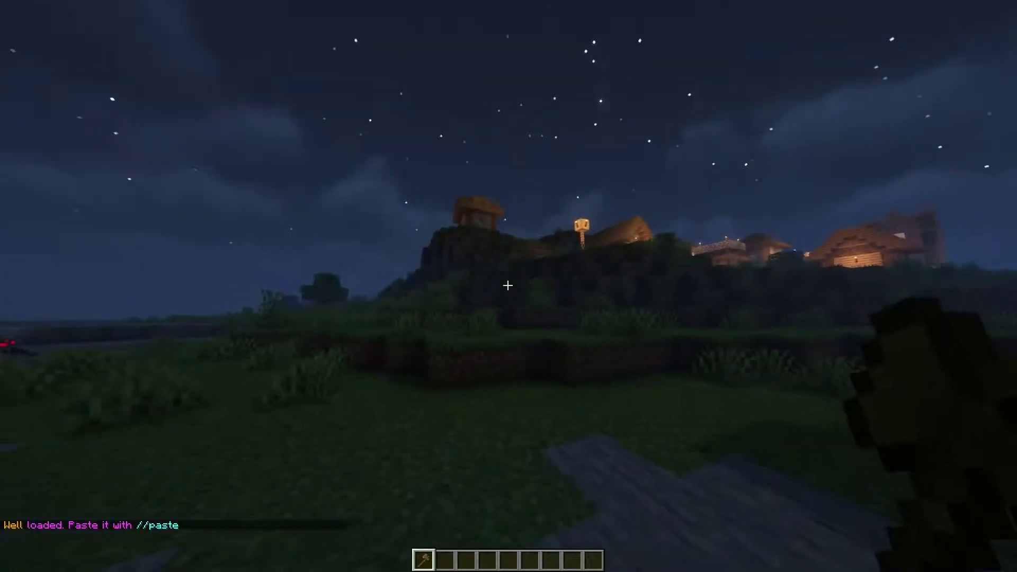
Paste the loaded well beside the lakeside house at (-424, 70, -44) with //paste and inspect it from several sides
{"action": "type", "text": "//paste"}
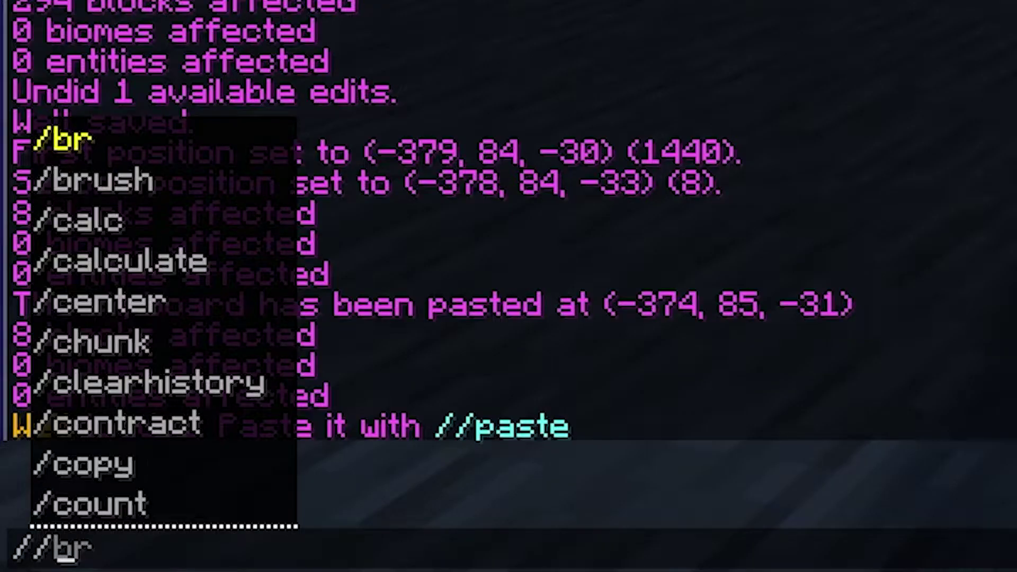
{"action": "key", "text": "Return"}
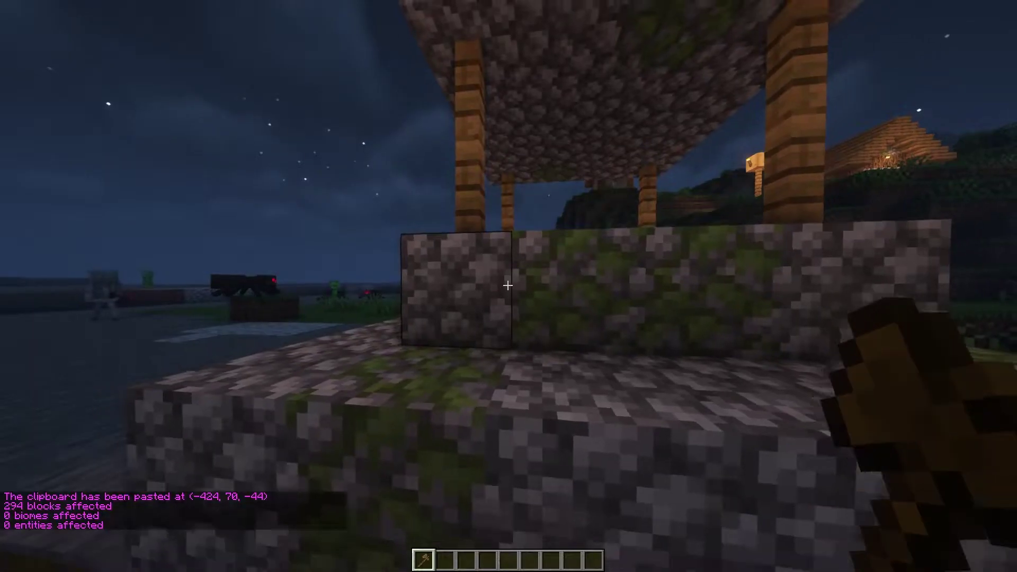
{"action": "key", "text": "a"}
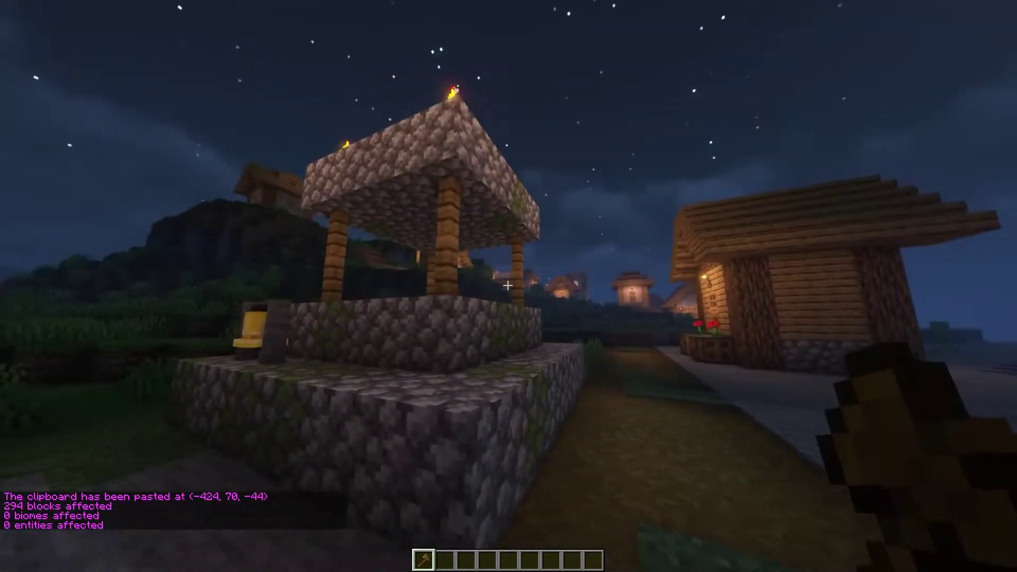
{"action": "key", "text": "s"}
{"action": "key", "text": "s"}
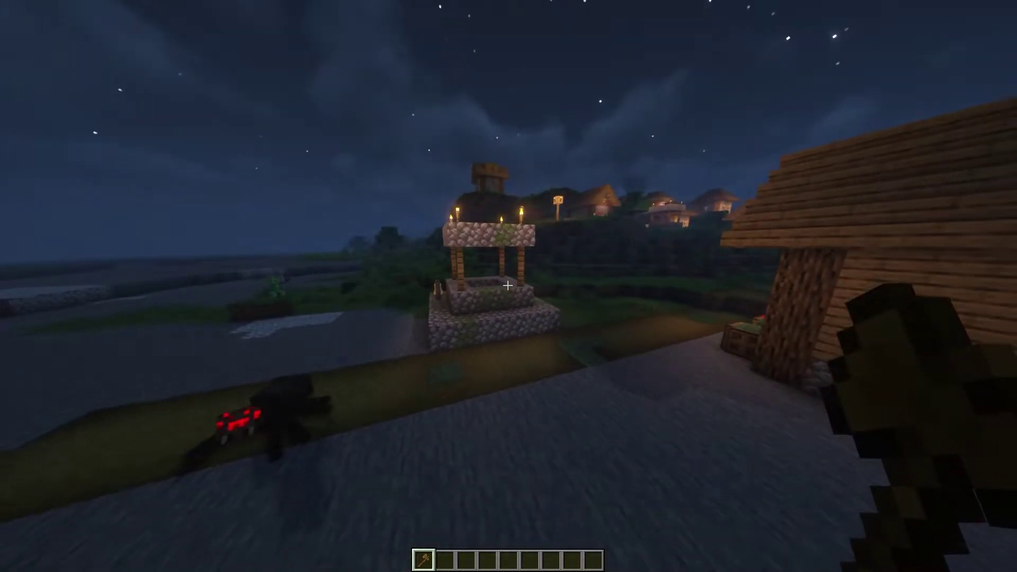
{"action": "key", "text": "d"}
{"action": "key", "text": "w"}
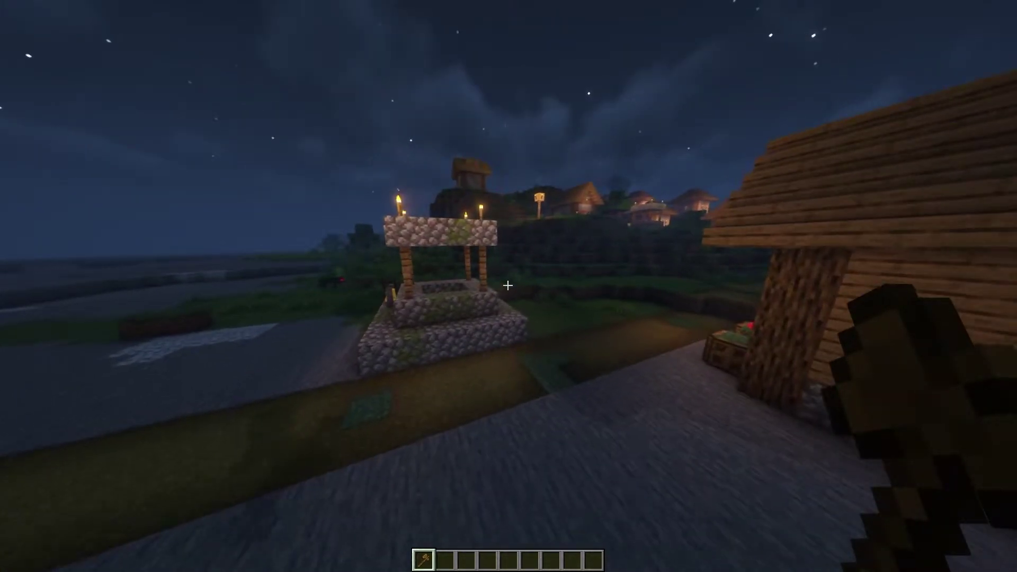
{"action": "key", "text": "a"}
{"action": "key", "text": "a"}
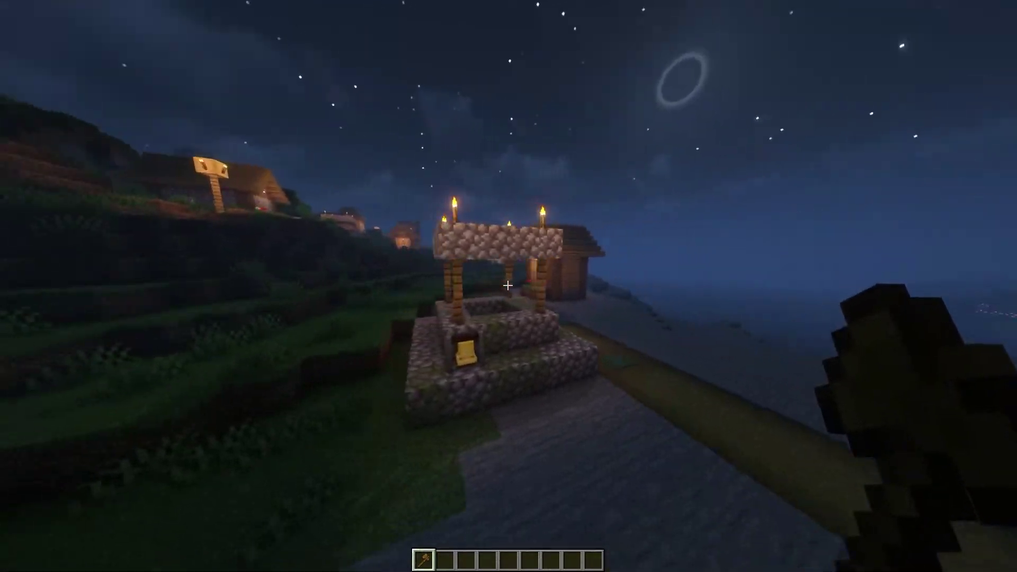
List the available schematics with /schematic list
{"action": "type", "text": "/schematic list"}
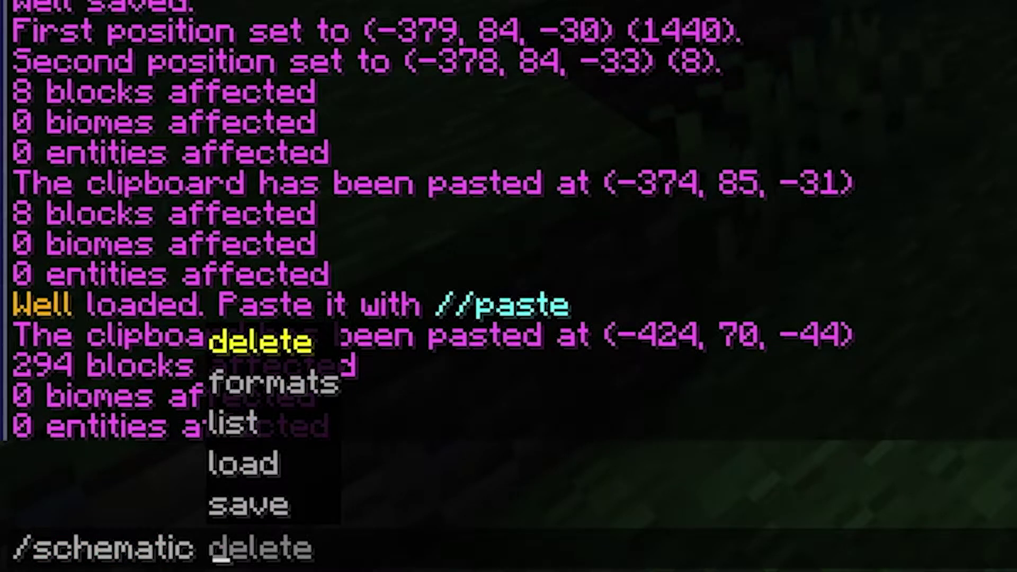
{"action": "key", "text": "Return"}
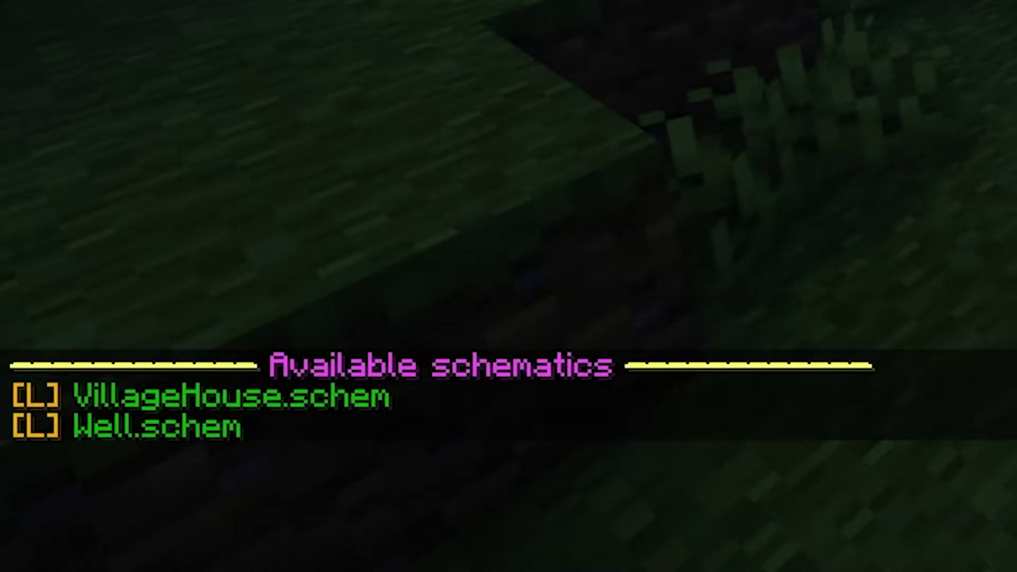
{"action": "key", "text": "w"}
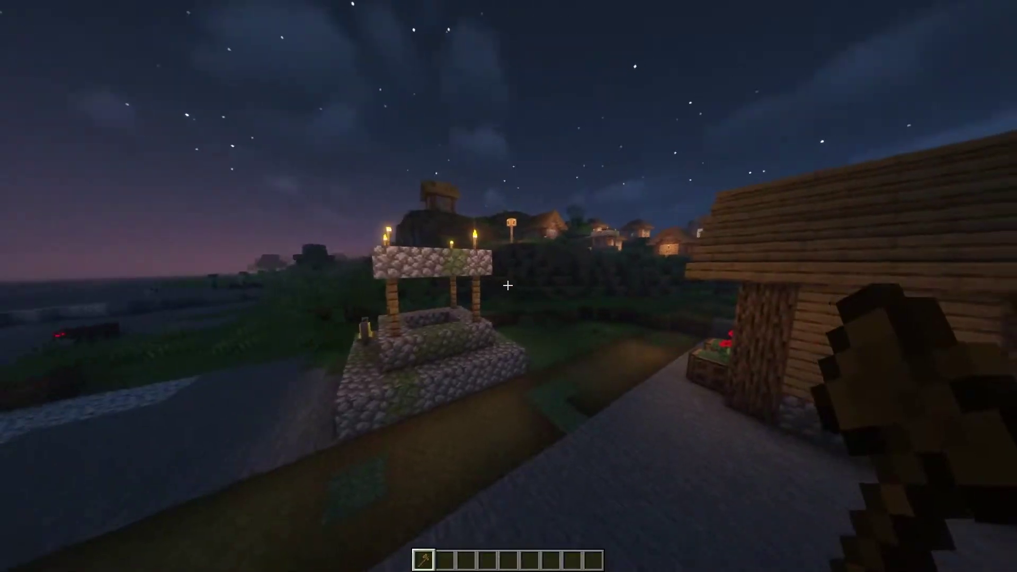
{"action": "key", "text": "w"}
{"action": "key", "text": "2"}
{"action": "key", "text": "s"}
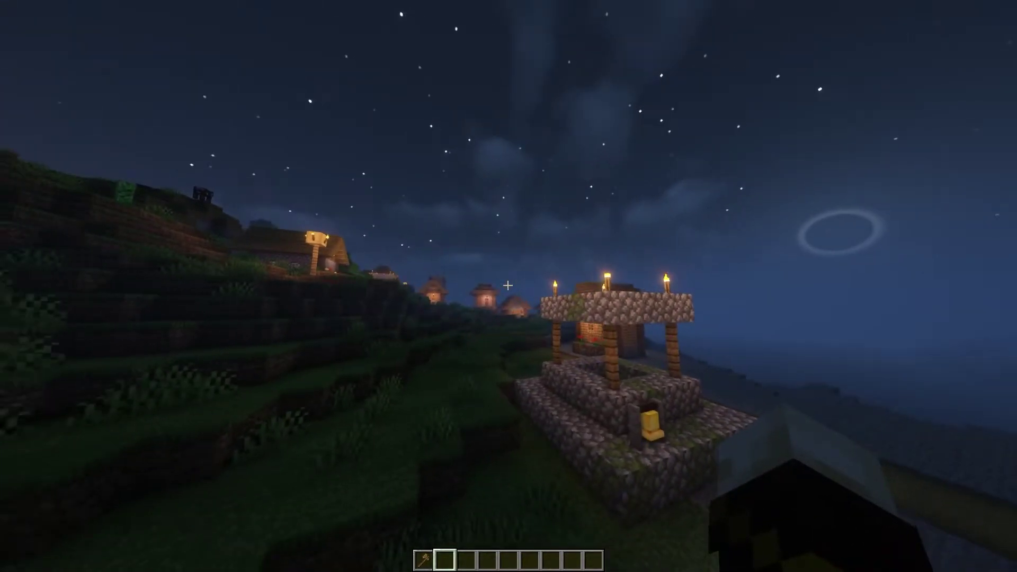
{"action": "key", "text": "d"}
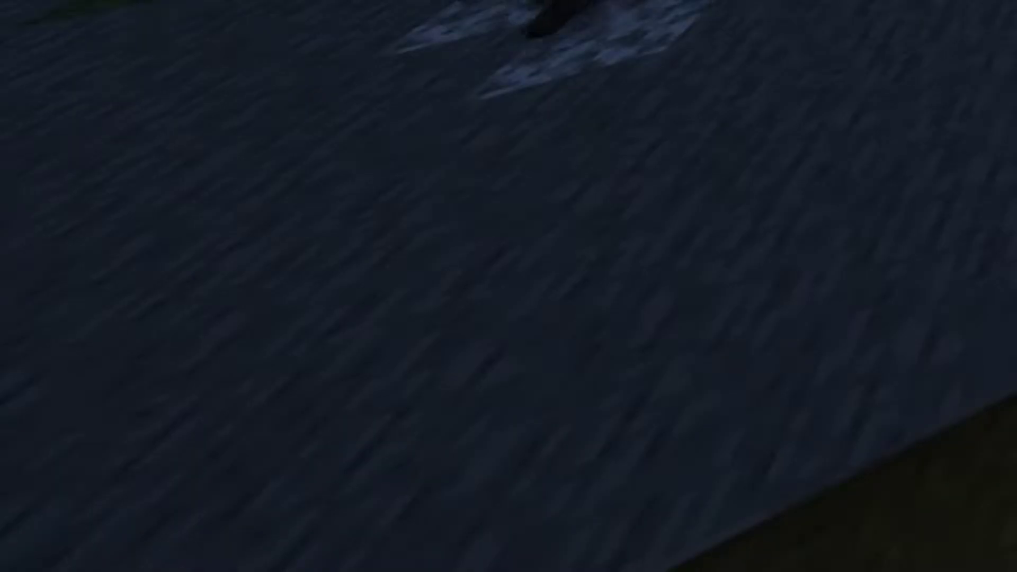
Delete the saved schematic Well with /schematic delete
{"action": "type", "text": "/schedule"}
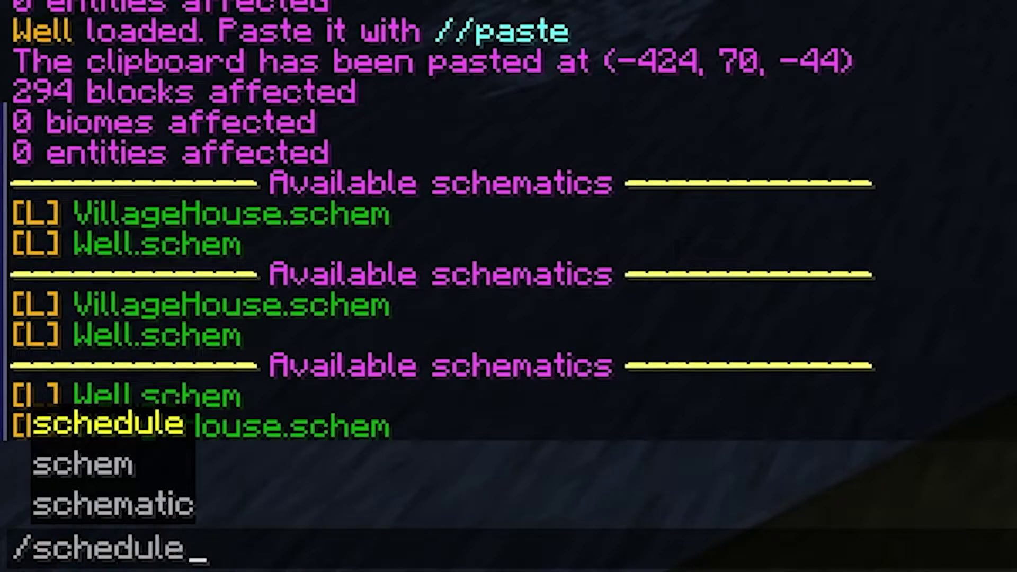
{"action": "key", "text": "Tab"}
{"action": "key", "text": "Tab"}
{"action": "type", "text": "d"}
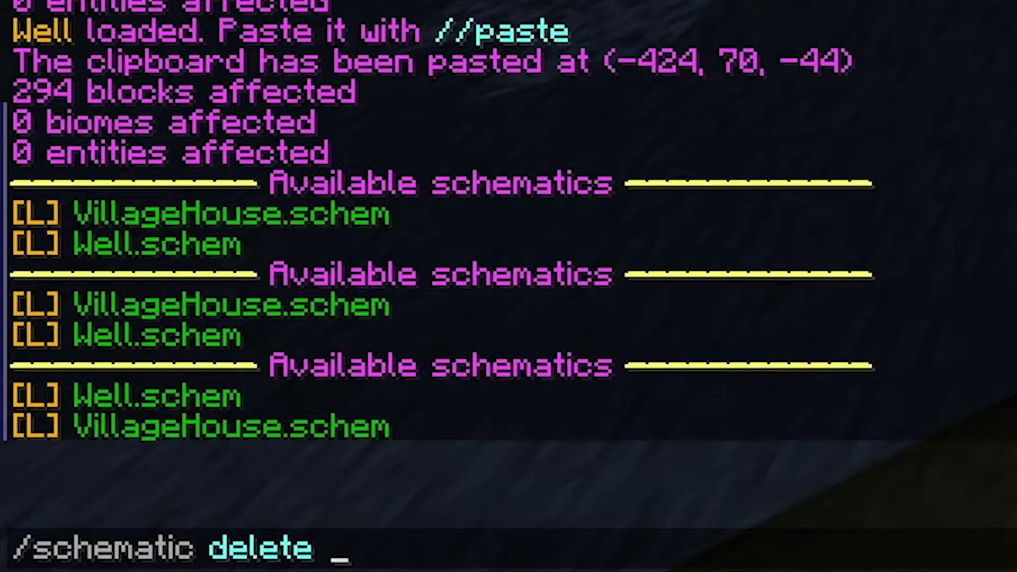
{"action": "type", "text": "elete We"}
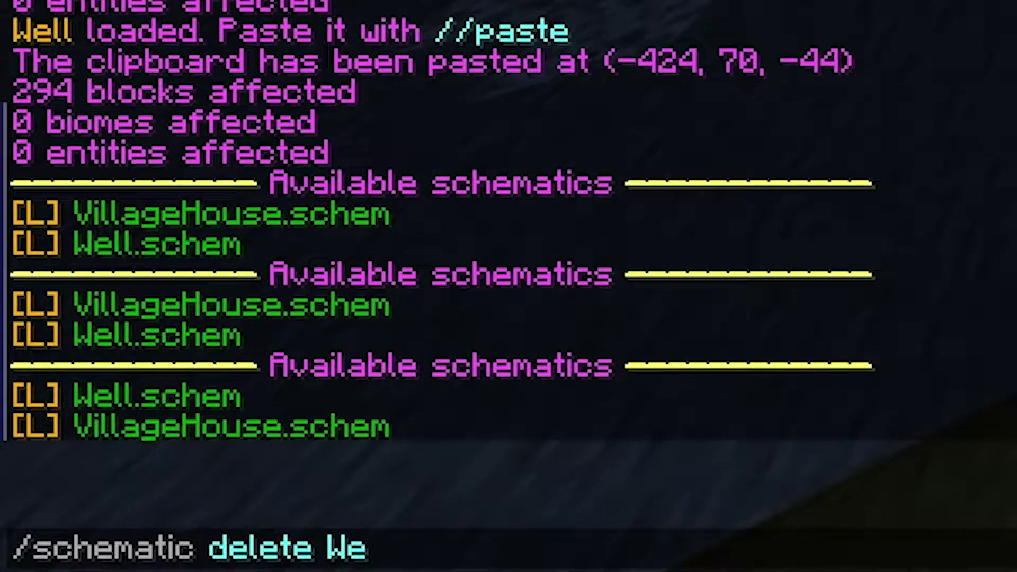
{"action": "type", "text": "ll"}
{"action": "key", "text": "Return"}
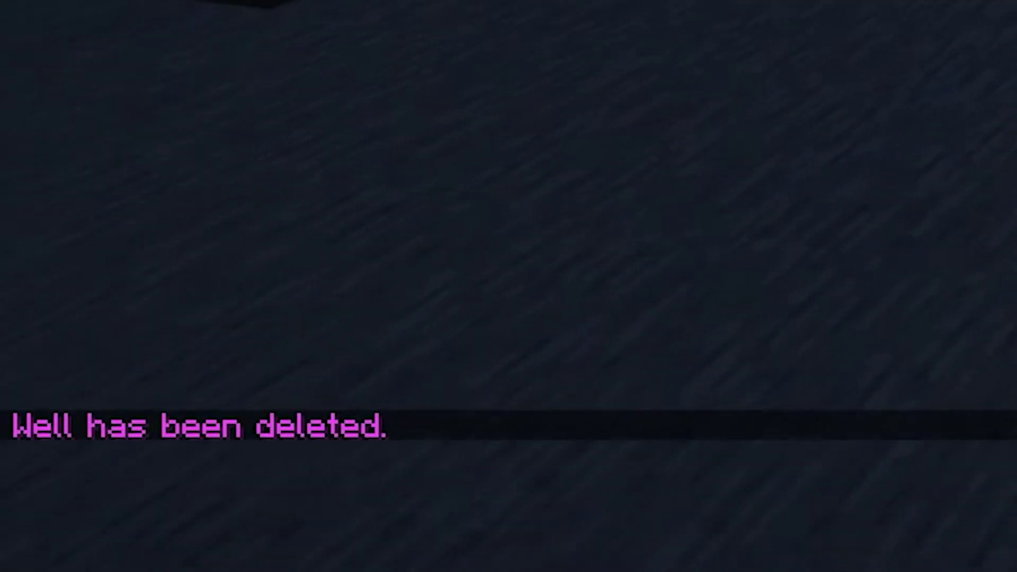
List the remaining schematics with /schematic list to check the deletion of Well
{"action": "key", "text": "slash"}
{"action": "type", "text": "sche"}
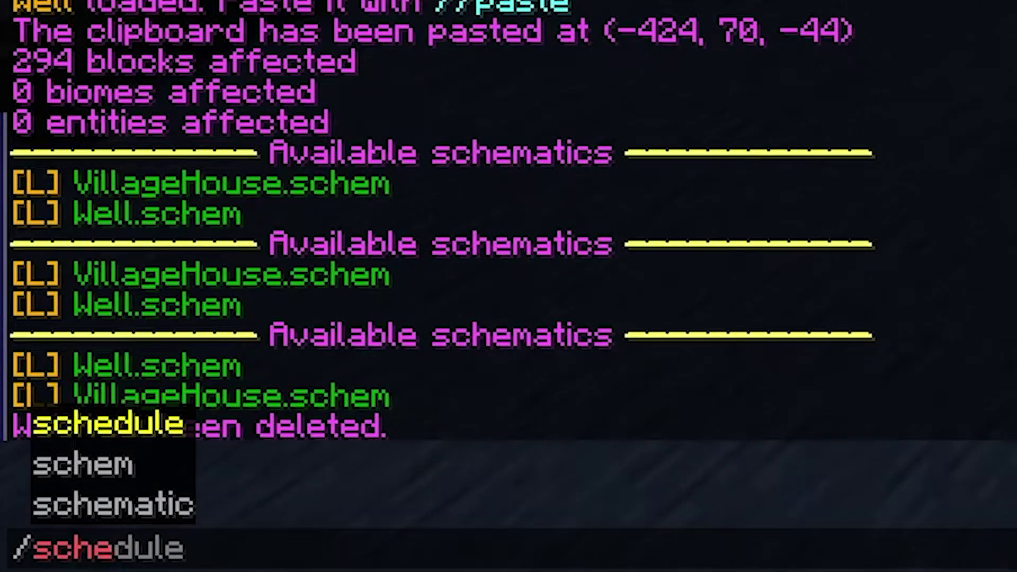
{"action": "type", "text": "matic list"}
{"action": "key", "text": "Return"}
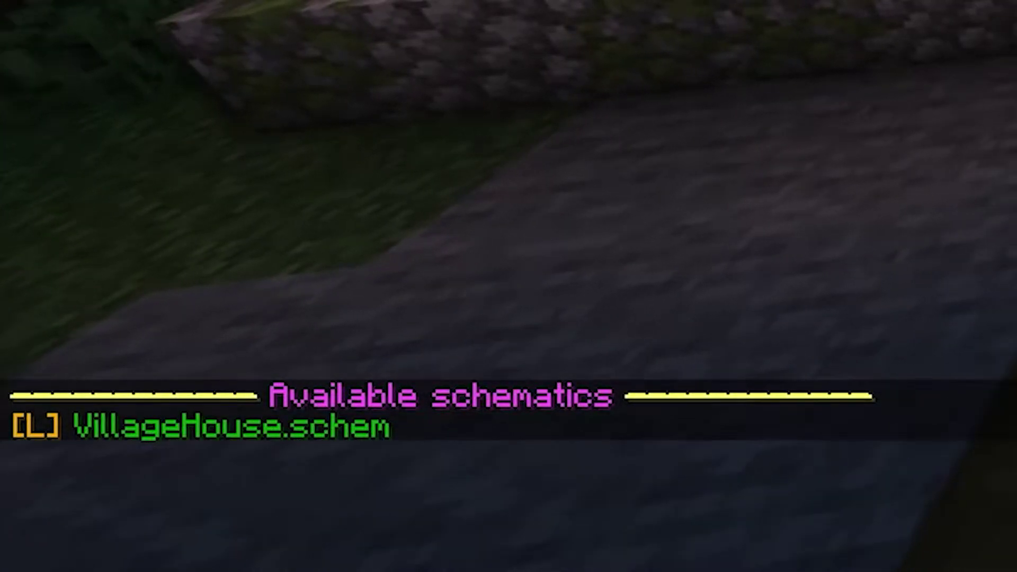
Try to load the deleted schematic Well with /schematic load
{"action": "key", "text": "slash"}
{"action": "type", "text": "schematic load Well"}
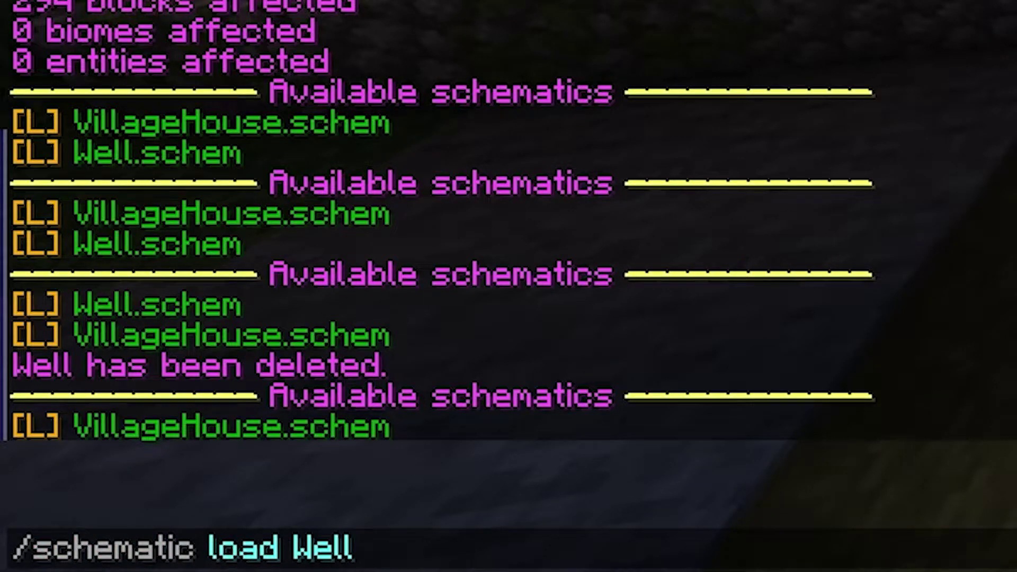
{"action": "key", "text": "Return"}
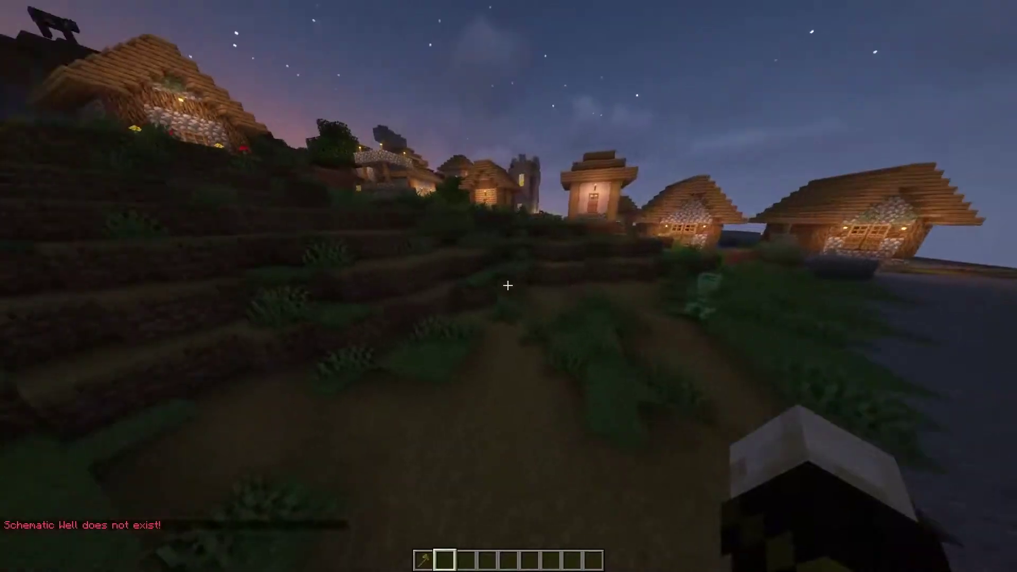
Fly over the village and examine the original well and its pasted copy from above
{"action": "key", "text": "w"}
{"action": "scroll", "coordinate": [508, 286], "scroll_direction": "up", "scroll_amount": 1}
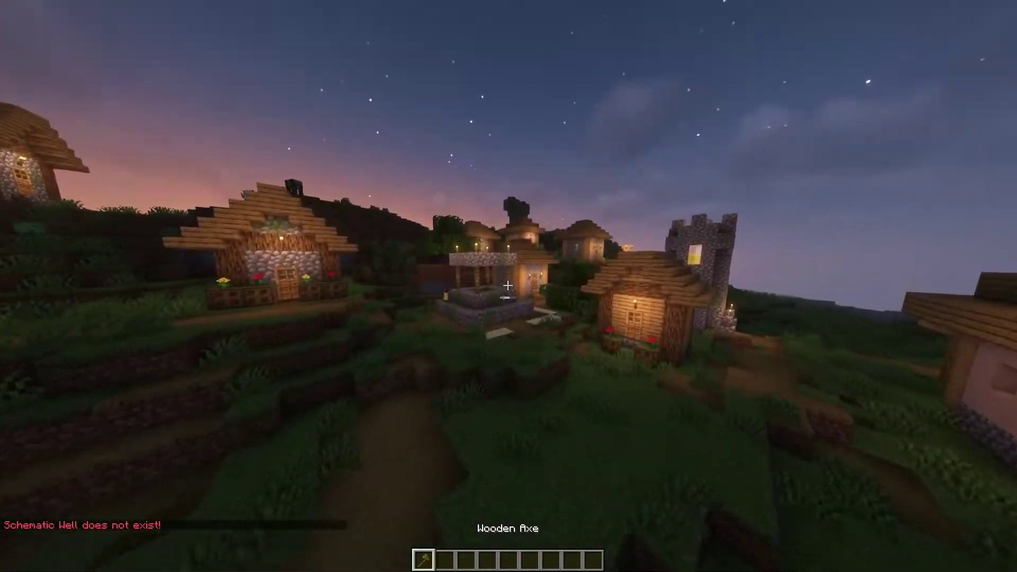
{"action": "key", "text": "w"}
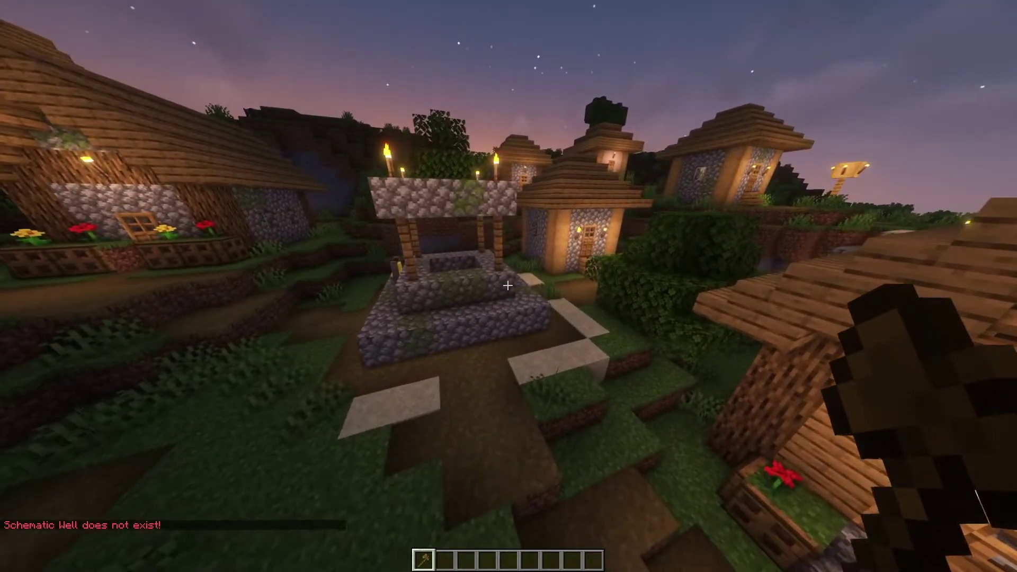
{"action": "key", "text": "w"}
{"action": "key", "text": "space"}
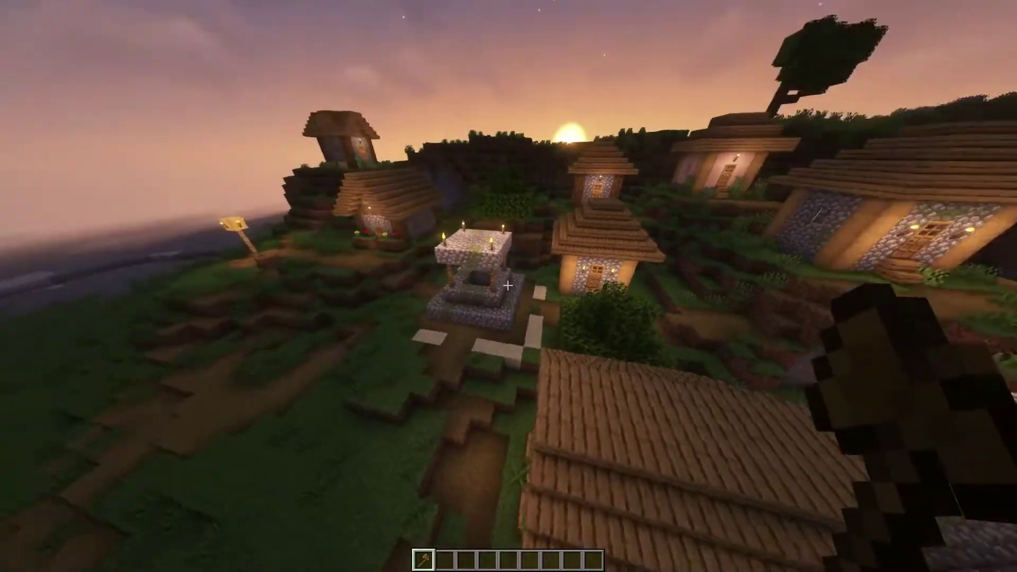
{"action": "key", "text": "w"}
{"action": "key", "text": "s"}
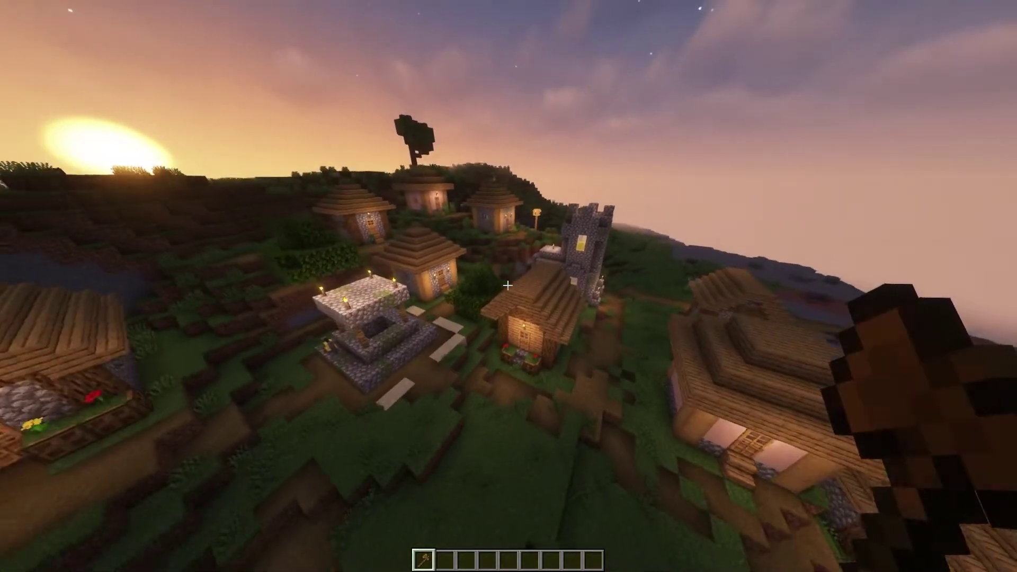
{"action": "key", "text": "d"}
{"action": "key", "text": "s"}
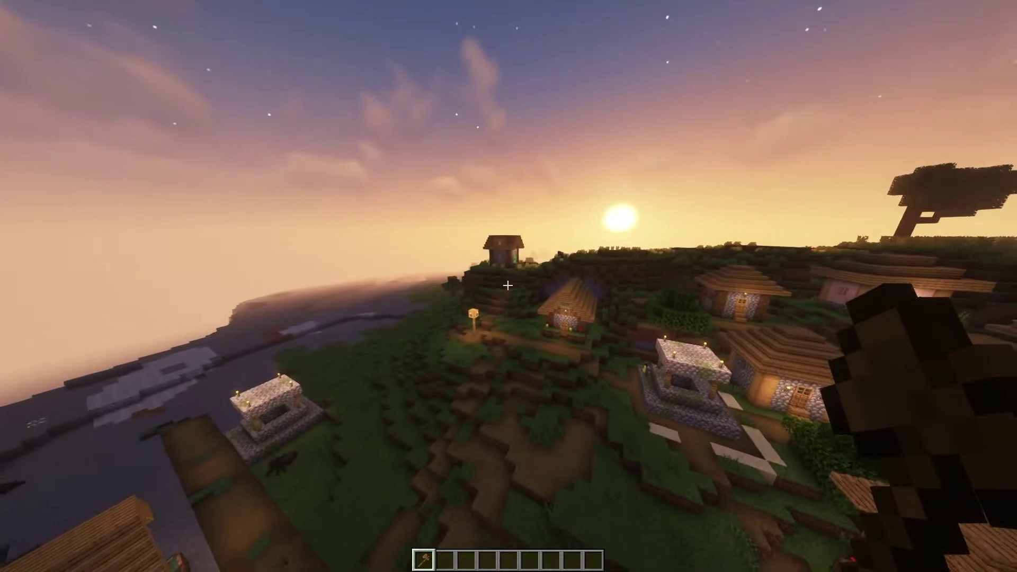
{"action": "key", "text": "w"}
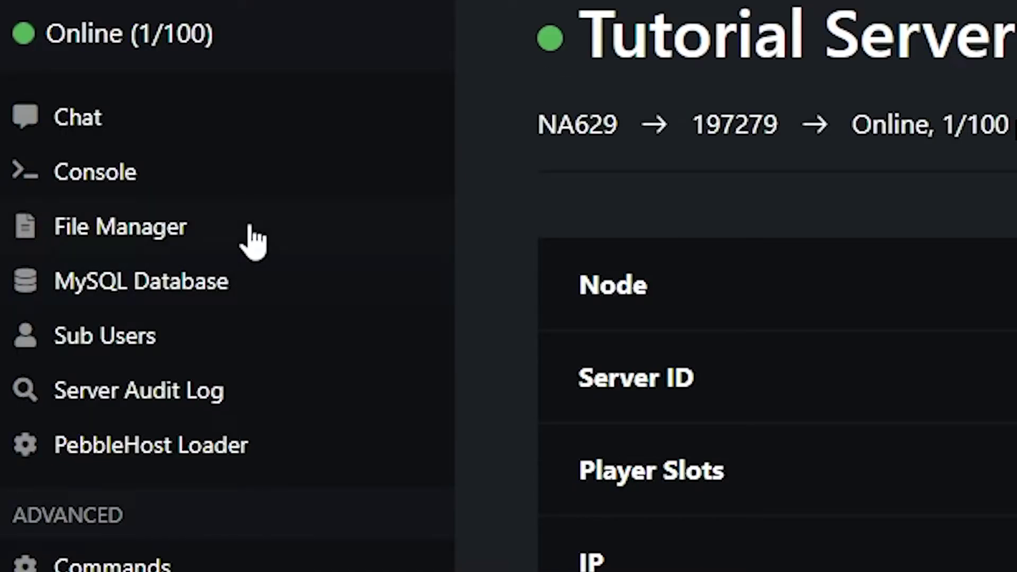
Switch to the PebbleHost panel and open the plugins/WorldEdit/schematics folder in Tutorial Server's files
{"action": "left_click", "coordinate": [253, 241]}
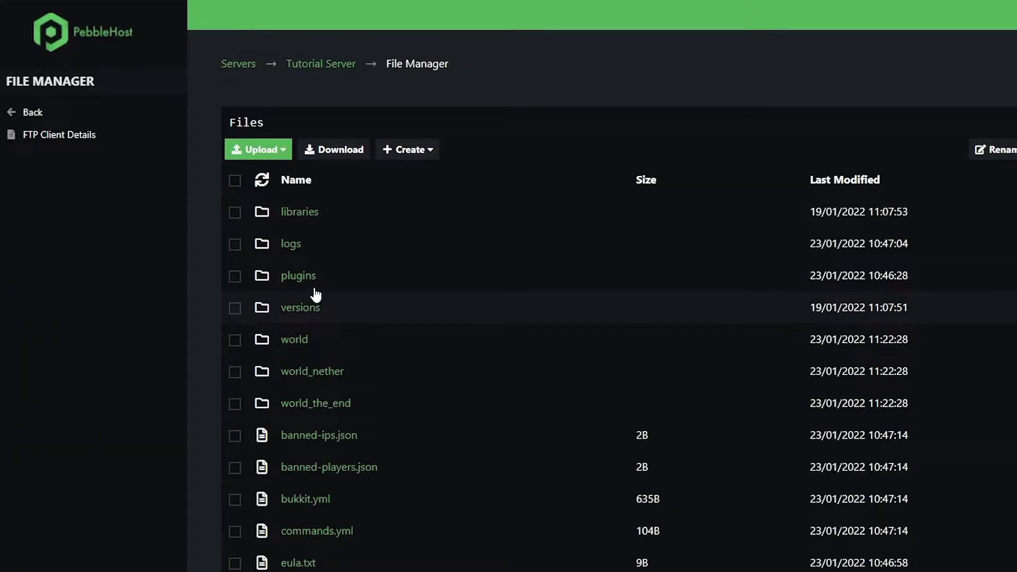
{"action": "left_click", "coordinate": [312, 295]}
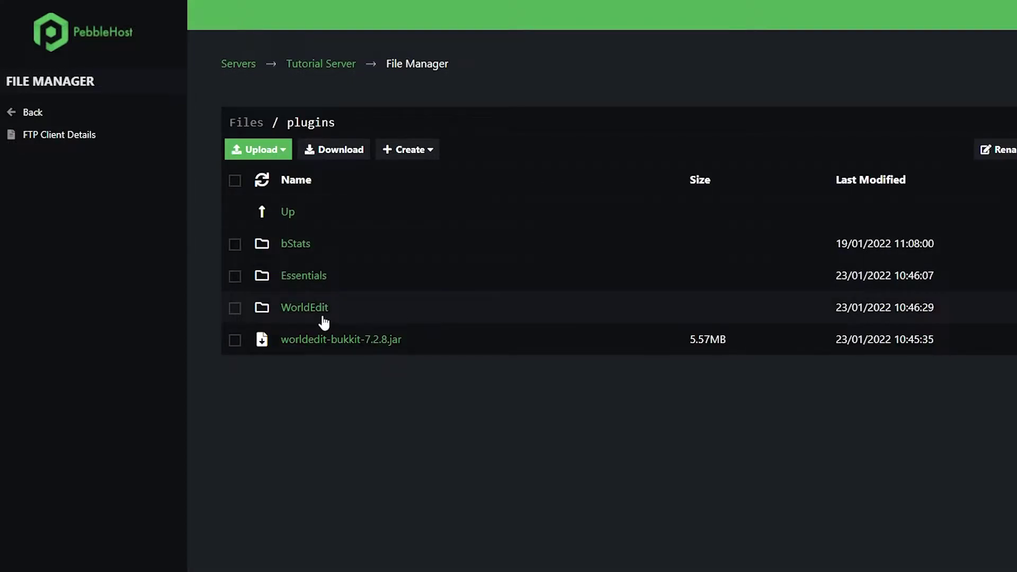
{"action": "left_click", "coordinate": [312, 310]}
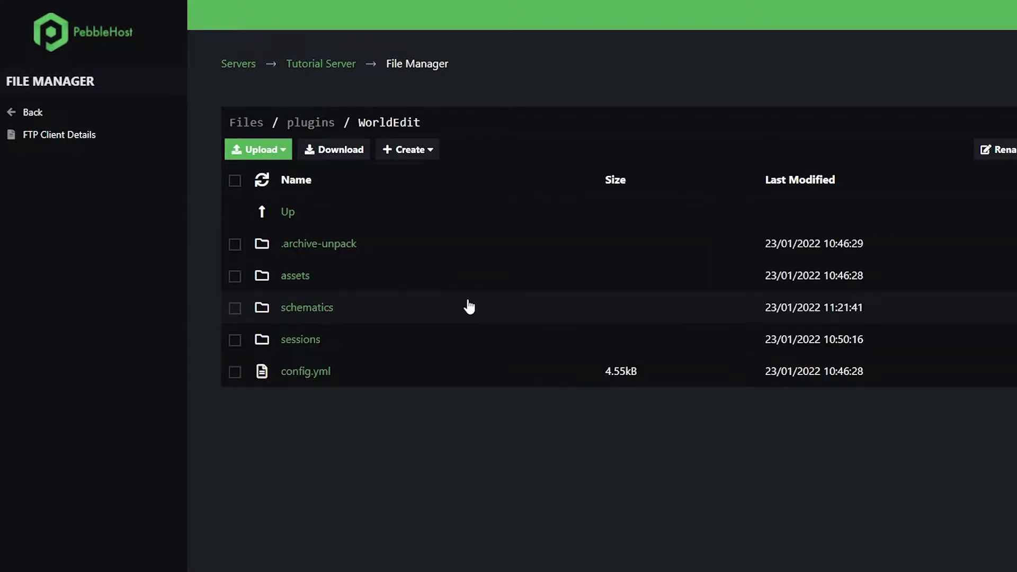
{"action": "left_click", "coordinate": [313, 308]}
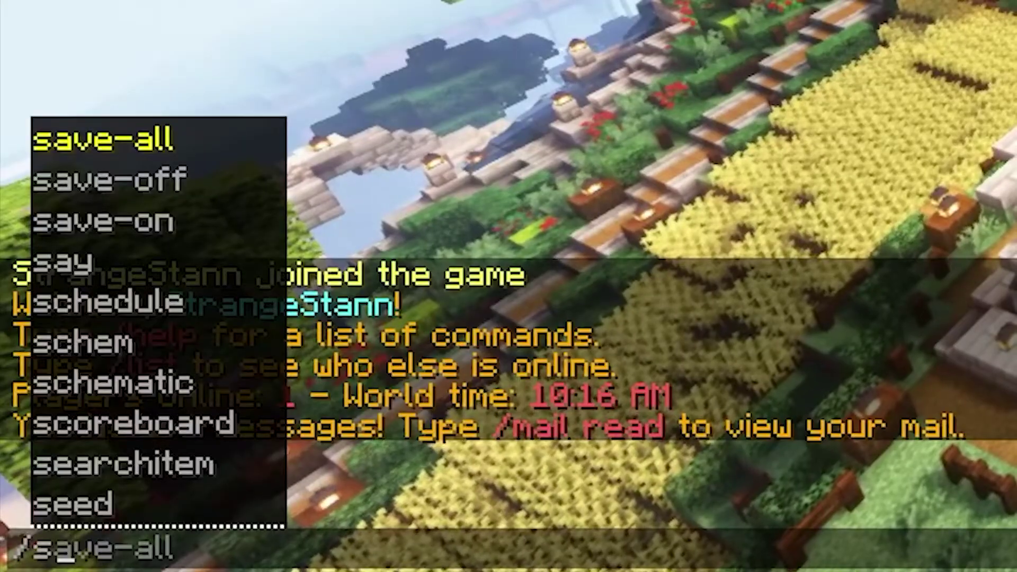
Switch to Minecraft and list the other server's schematics with /schematic list
{"action": "type", "text": "ch"}
{"action": "key", "text": "Tab"}
{"action": "key", "text": "Tab"}
{"action": "key", "text": "Tab"}
{"action": "type", "text": "list"}
{"action": "key", "text": "Return"}
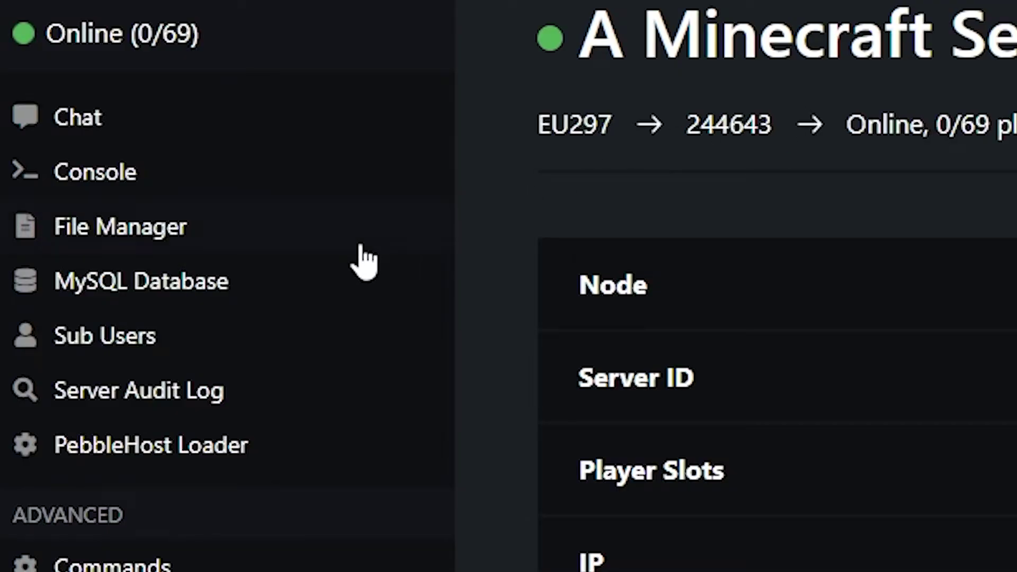
Switch to the PebbleHost panel, open plugins/WorldEdit/schematics in A Minecraft Server's files, select bigtower.schem, and leave the file manager
{"action": "left_click", "coordinate": [351, 241]}
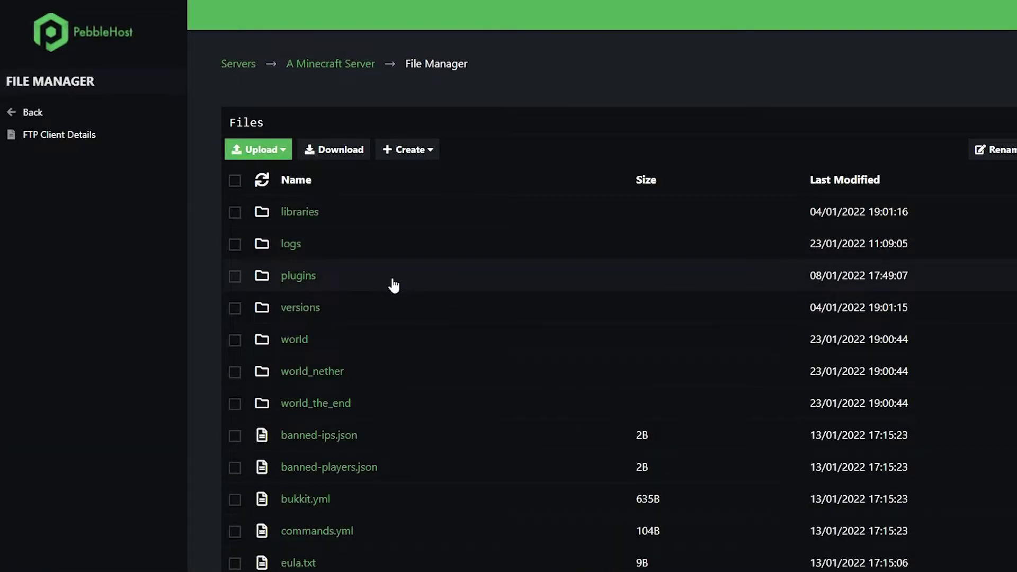
{"action": "left_click", "coordinate": [311, 281]}
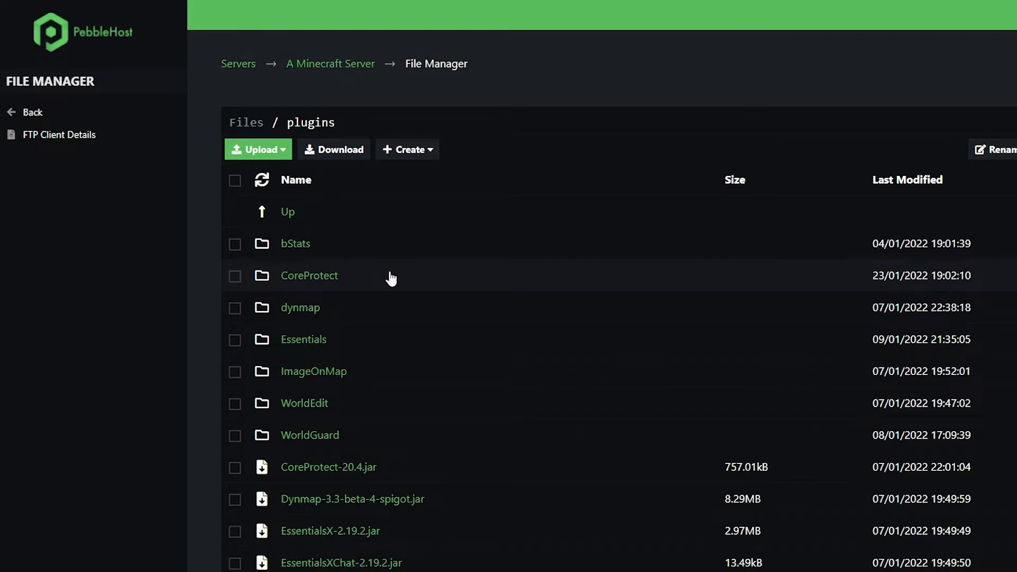
{"action": "left_click", "coordinate": [359, 400]}
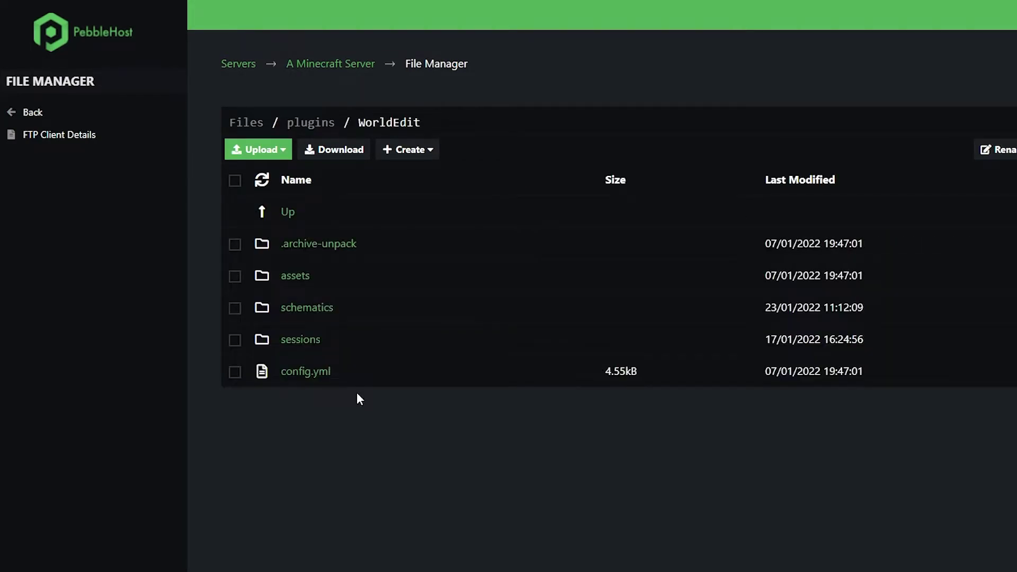
{"action": "left_click", "coordinate": [367, 309]}
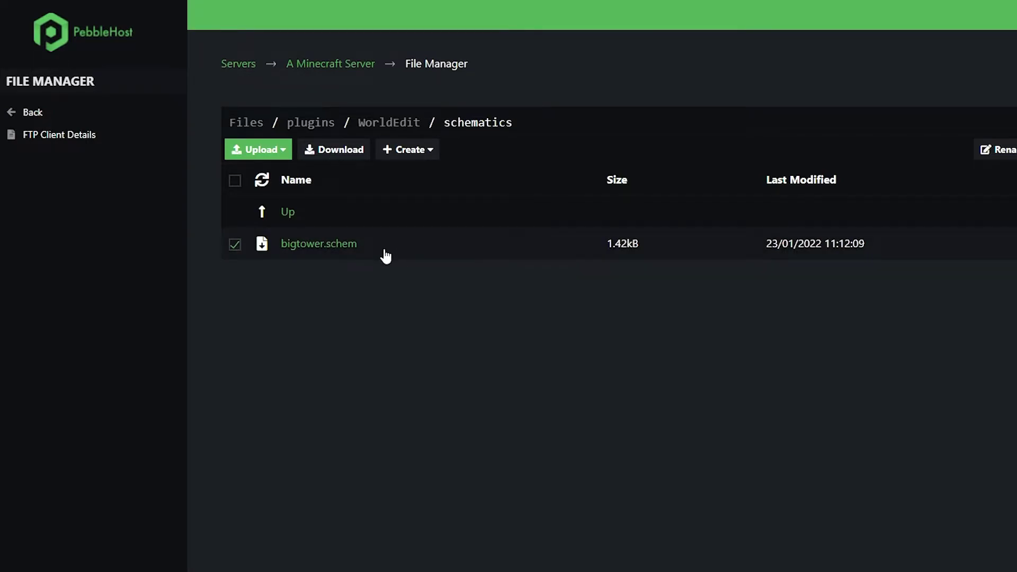
{"action": "left_click", "coordinate": [33, 113]}
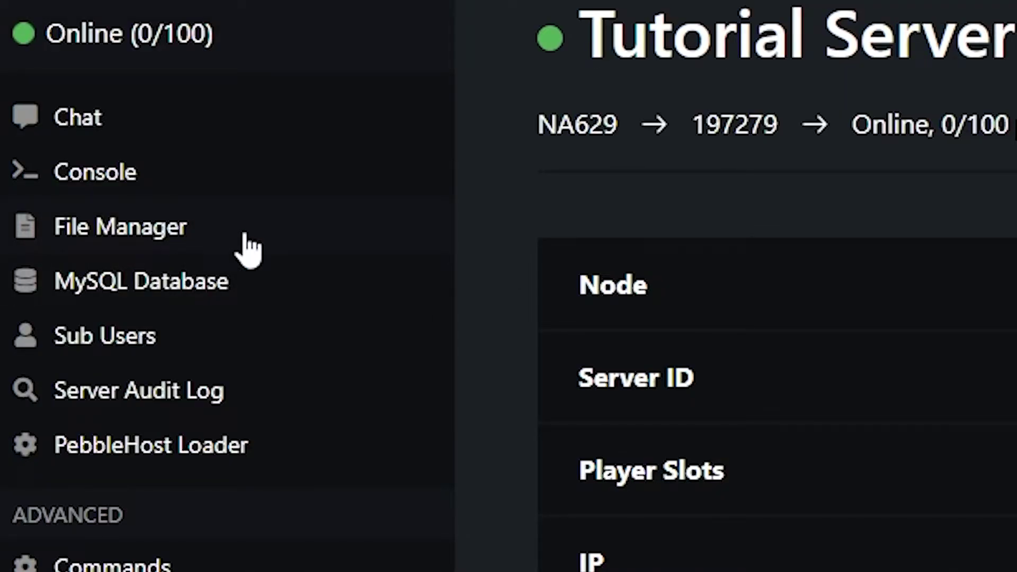
Open the plugins/WorldEdit/schematics folder in Tutorial Server's file manager
{"action": "left_click", "coordinate": [246, 236]}
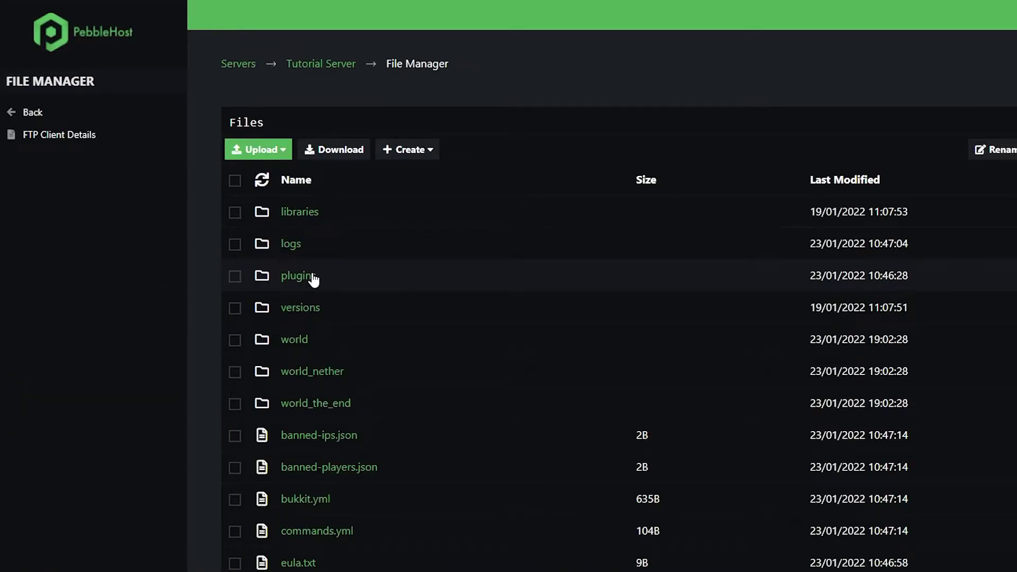
{"action": "left_click", "coordinate": [313, 277]}
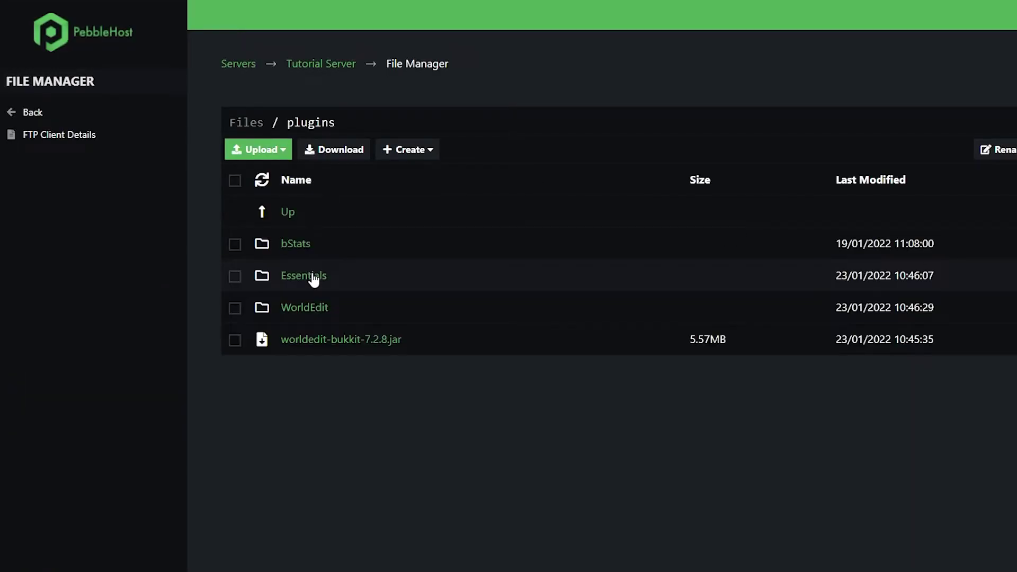
{"action": "left_click", "coordinate": [370, 308]}
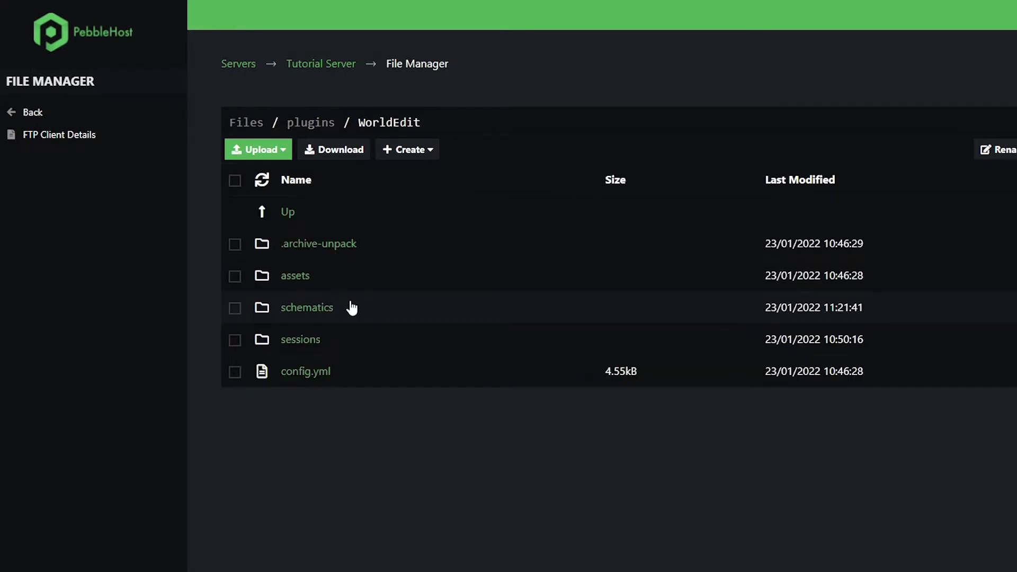
{"action": "left_click", "coordinate": [352, 308]}
Upload the file bigtower.schem from the Downloads folder into the schematics folder
{"action": "left_click", "coordinate": [261, 152]}
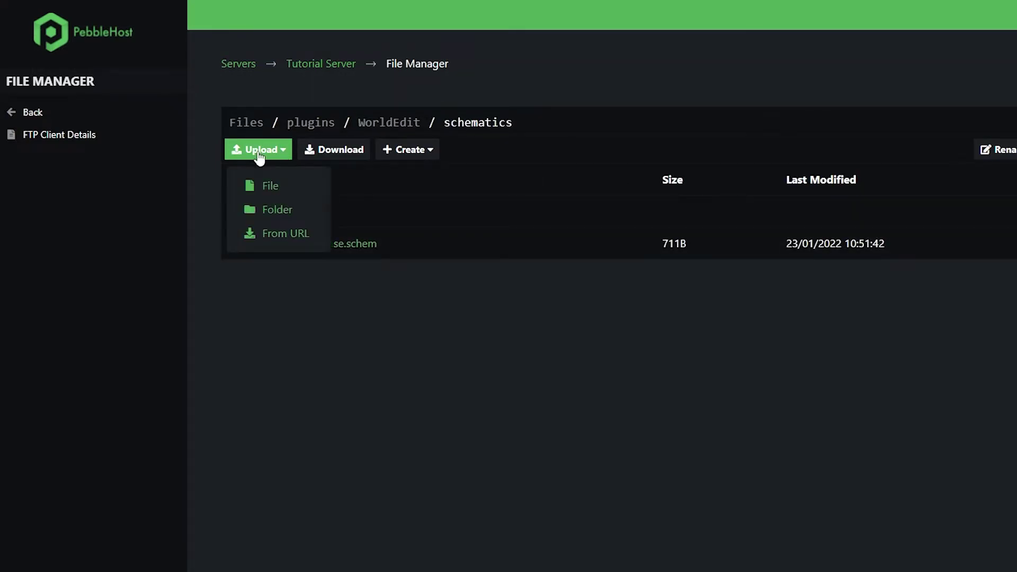
{"action": "left_click", "coordinate": [290, 187]}
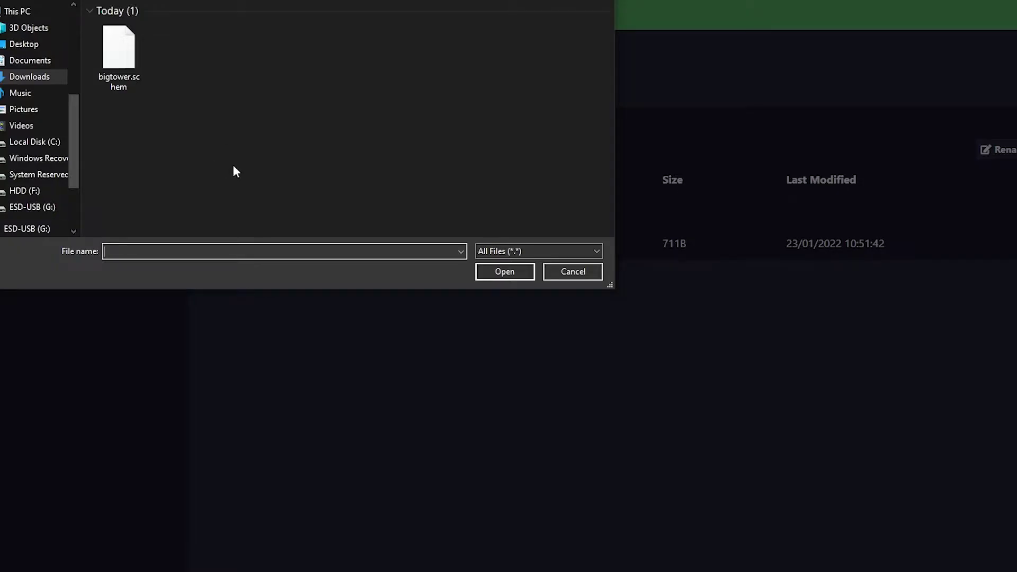
{"action": "left_click", "coordinate": [120, 49]}
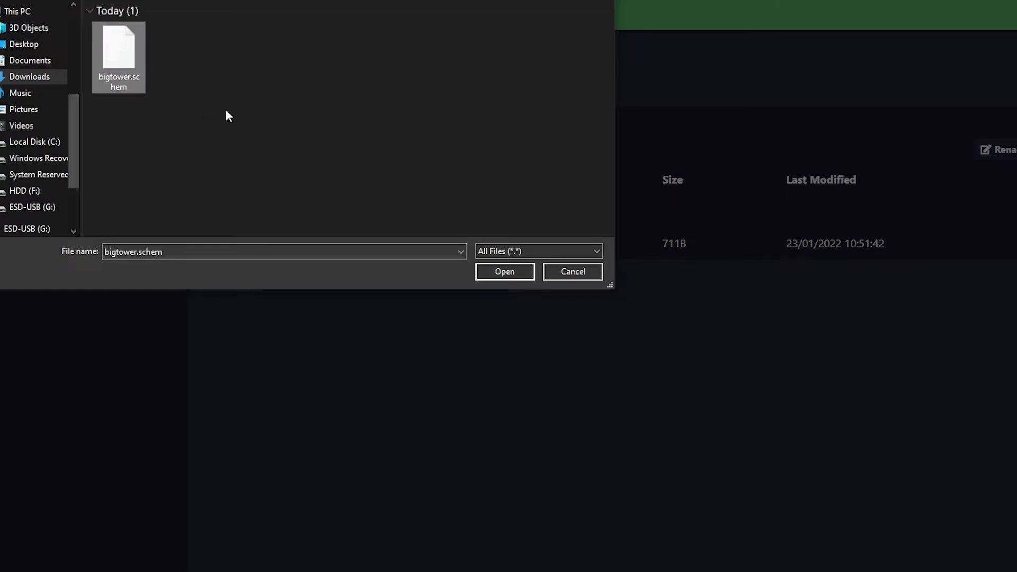
{"action": "left_click", "coordinate": [504, 271]}
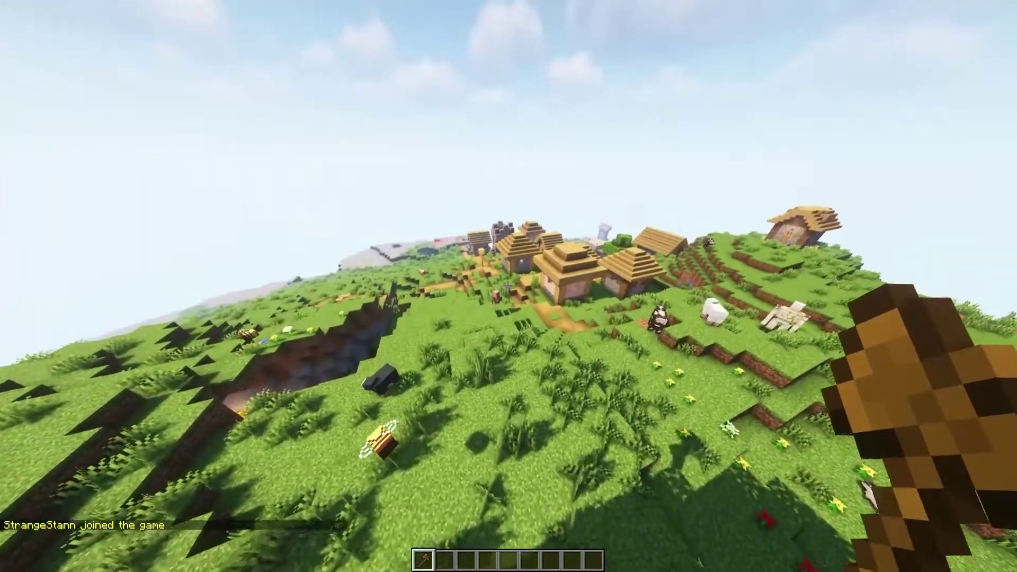
Switch to Minecraft and list the server's available schematics with /schematic list
{"action": "key", "text": "slash"}
{"action": "type", "text": "sche"}
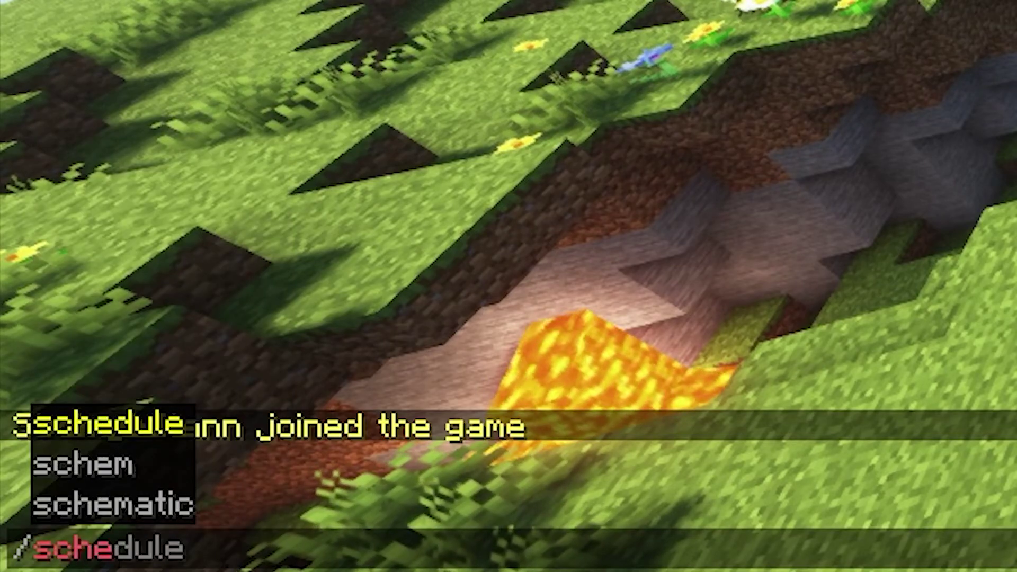
{"action": "type", "text": "matic list"}
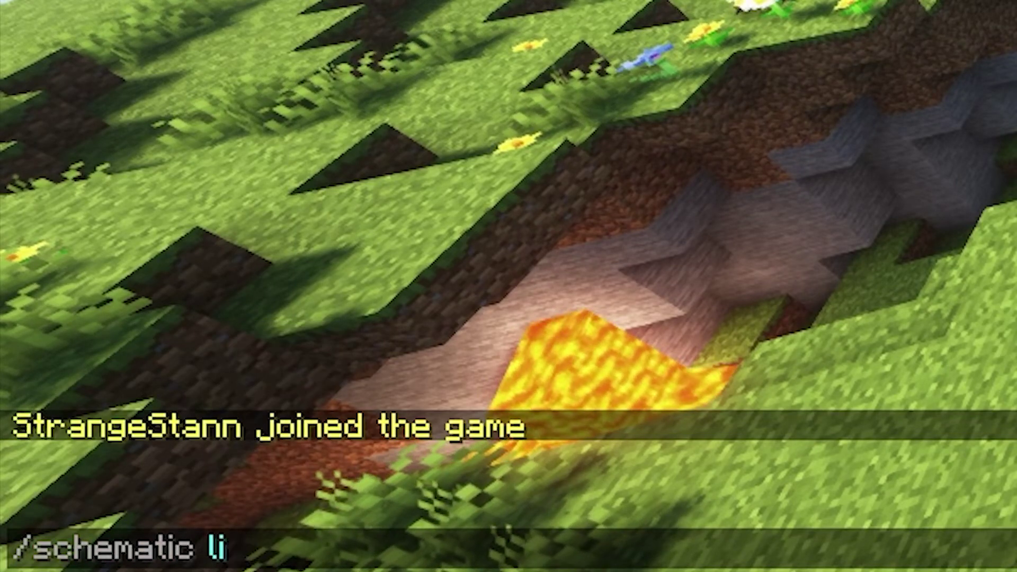
{"action": "key", "text": "Return"}
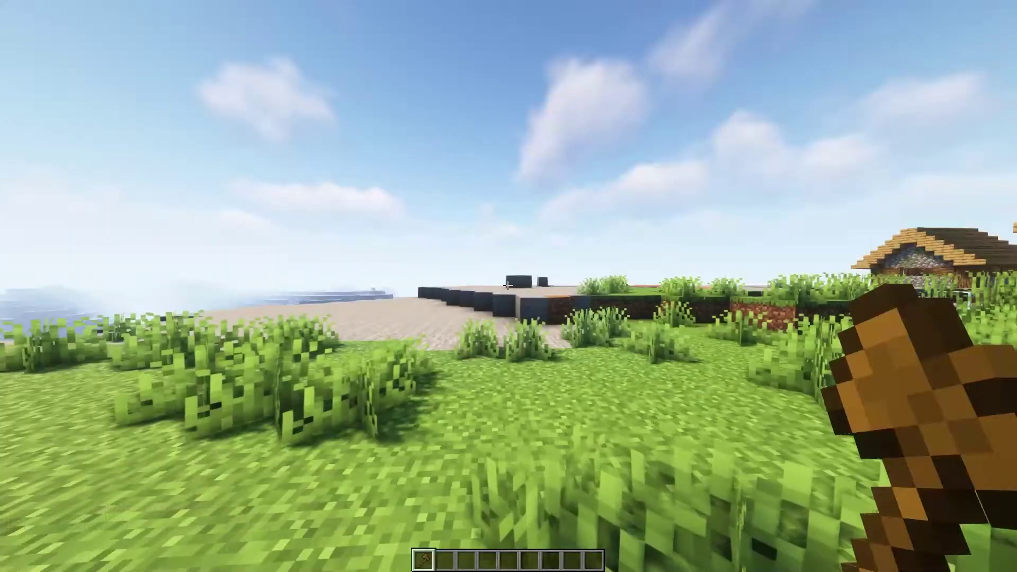
Load the uploaded schematic with /schematic load bigtower and place it in the world with //paste
{"action": "type", "text": "/sch"}
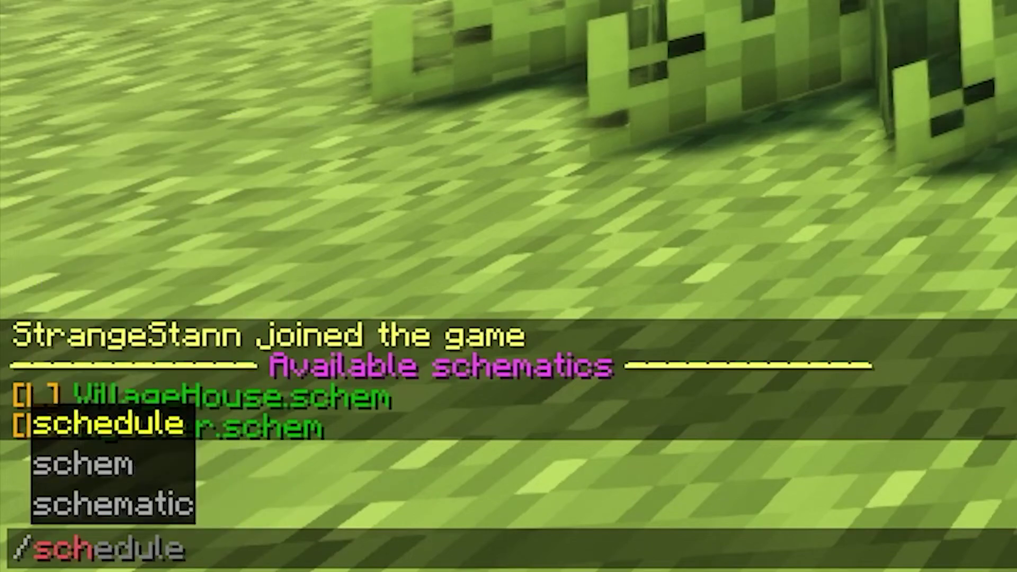
{"action": "type", "text": "ematic load"}
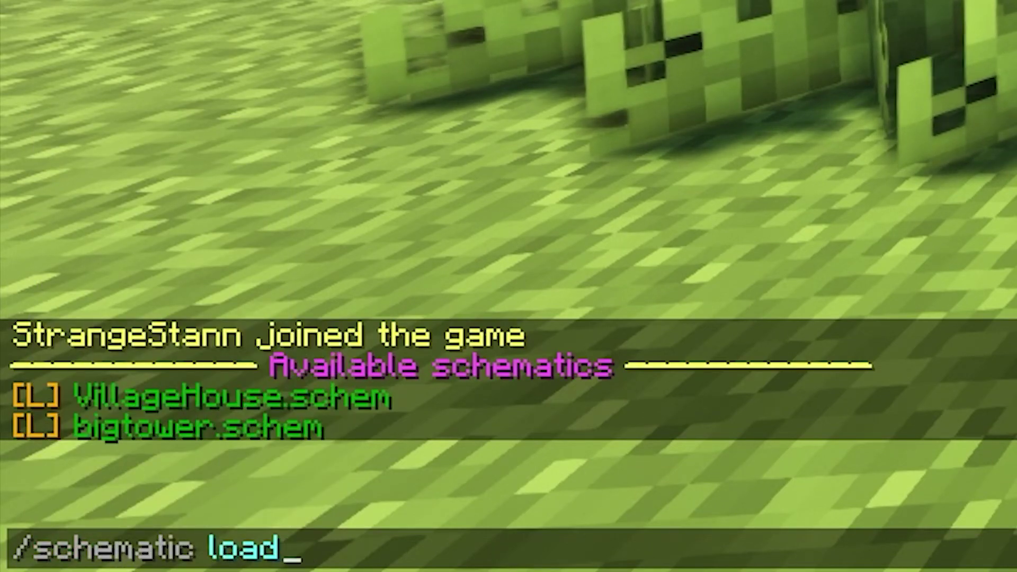
{"action": "type", "text": " bigtower"}
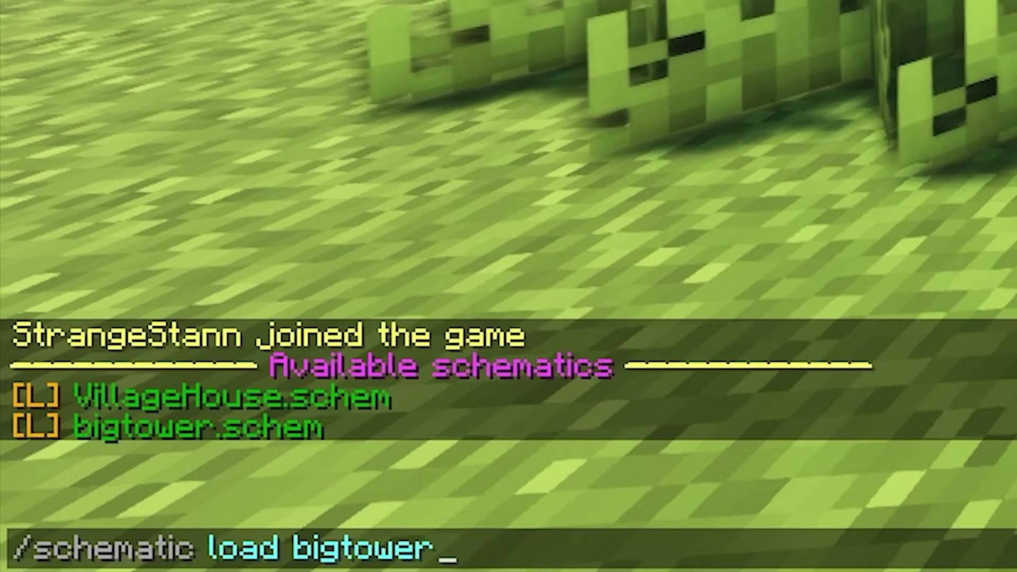
{"action": "key", "text": "Return"}
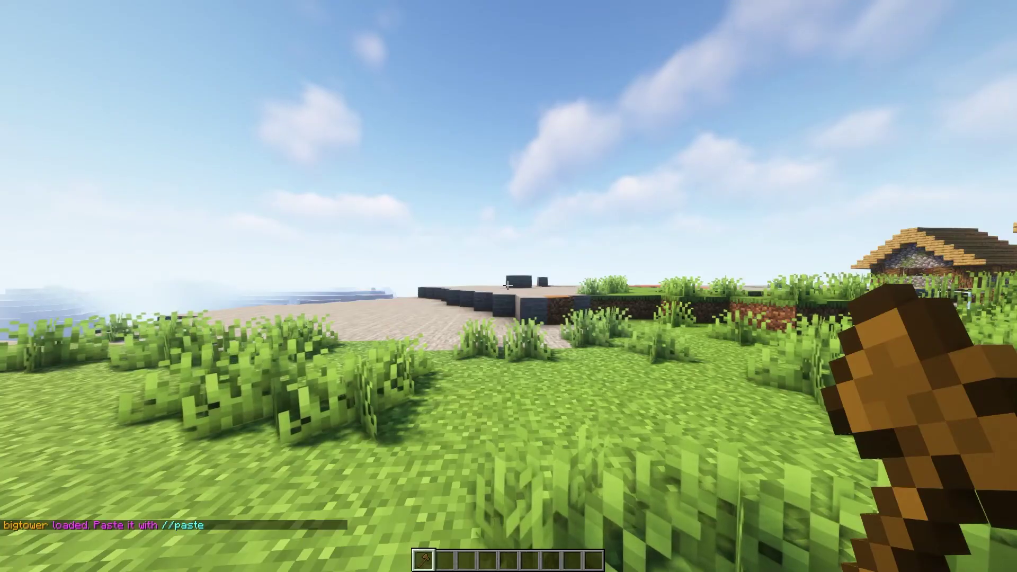
{"action": "type", "text": "//paste"}
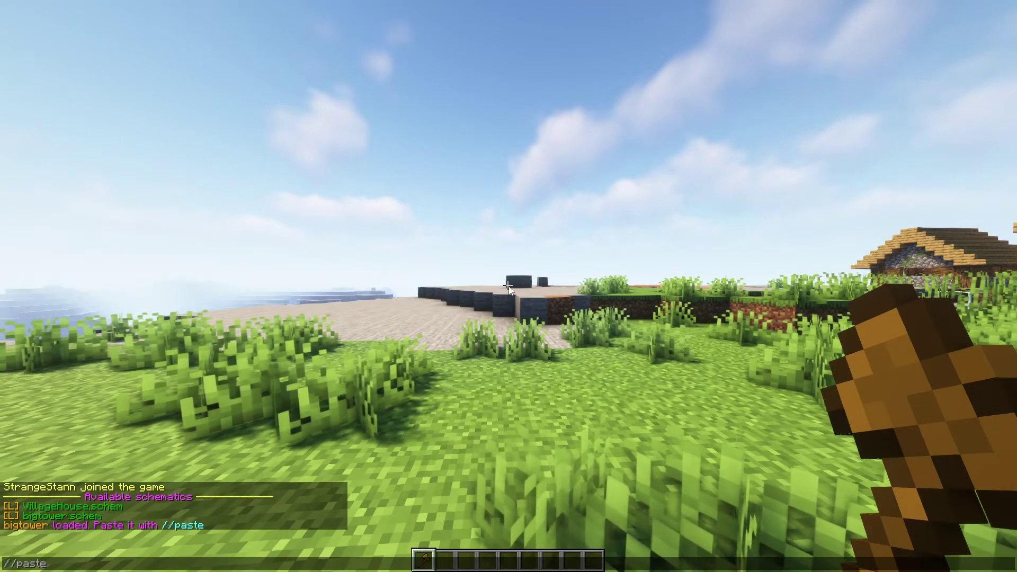
{"action": "key", "text": "Return"}
{"action": "right_click", "coordinate": [507, 286]}
Fly back and up around the pasted tower and examine it from above the village
{"action": "key", "text": "s"}
{"action": "key", "text": "space"}
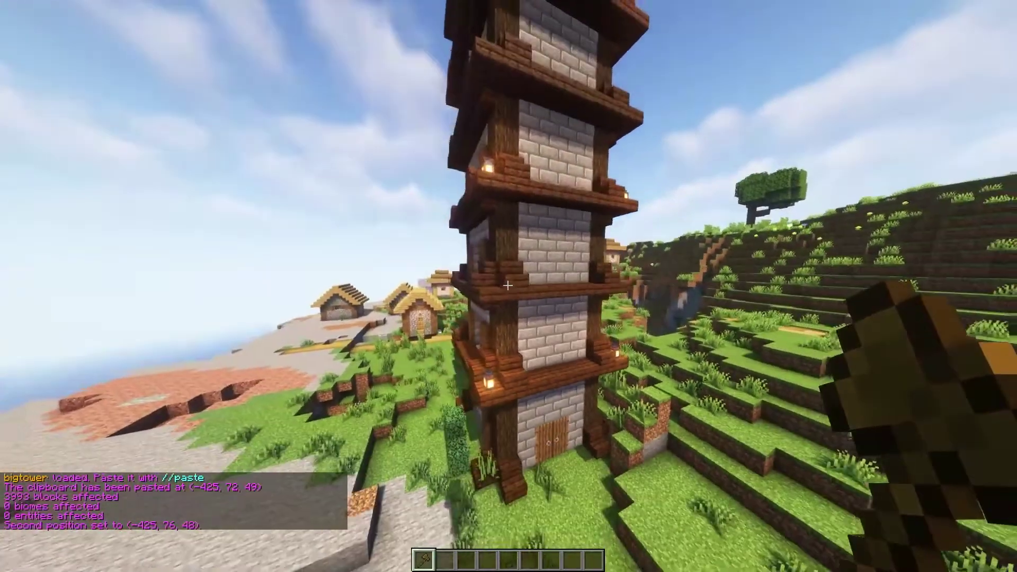
{"action": "key", "text": "s"}
{"action": "key", "text": "space"}
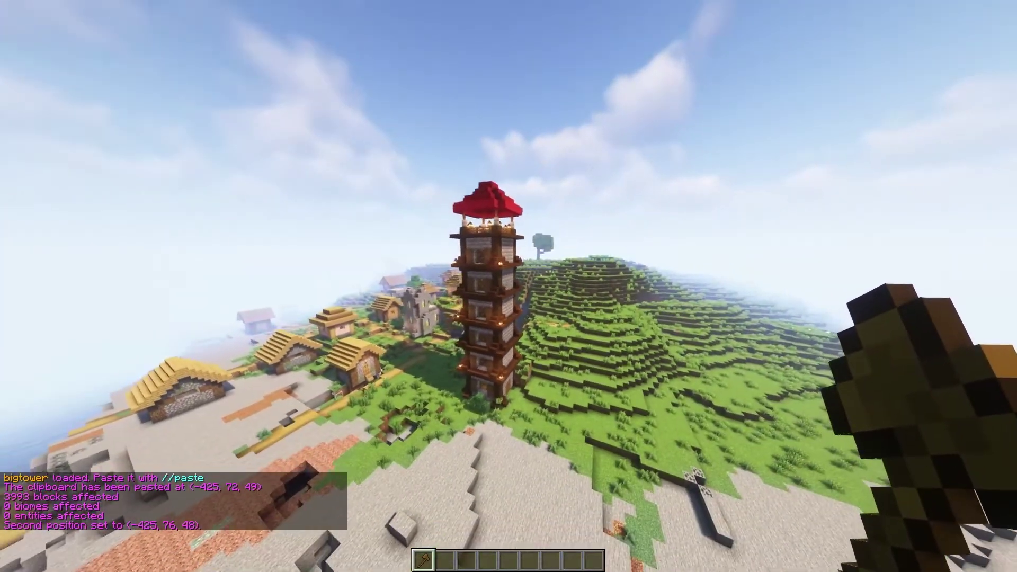
{"action": "key", "text": "a"}
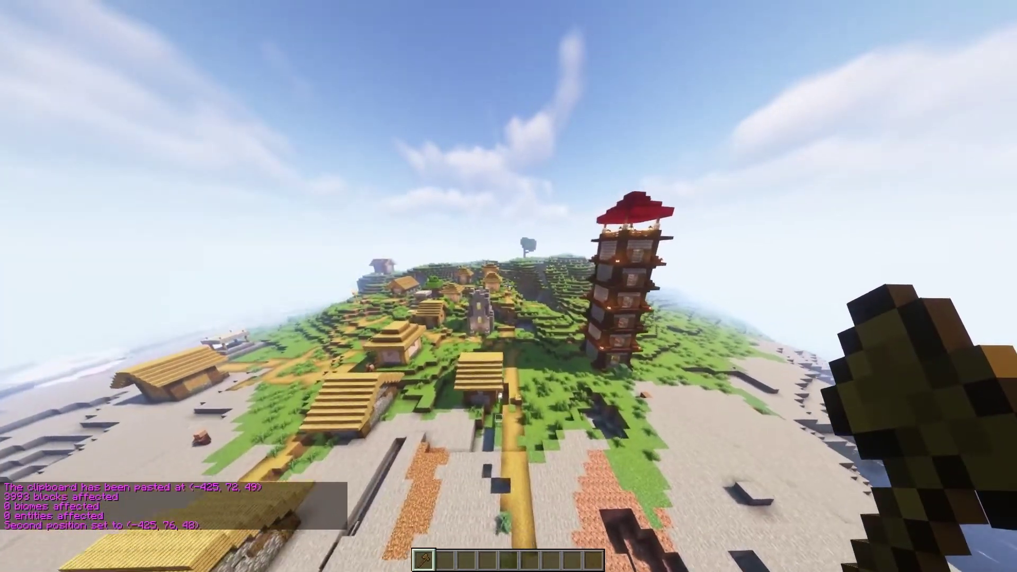
{"action": "key", "text": "w"}
{"action": "key", "text": "w"}
{"action": "key", "text": "a"}
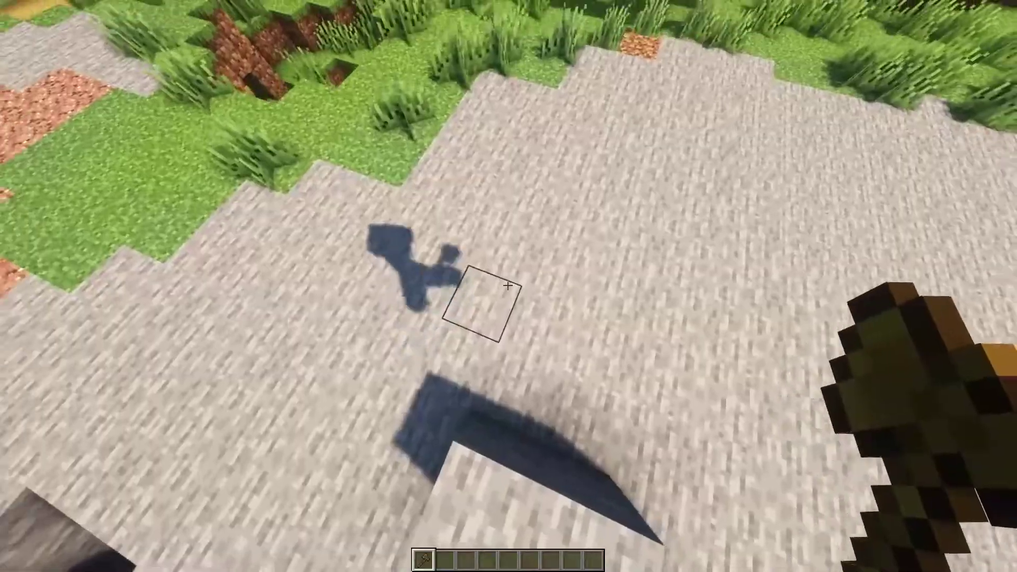
{"action": "key", "text": "w"}
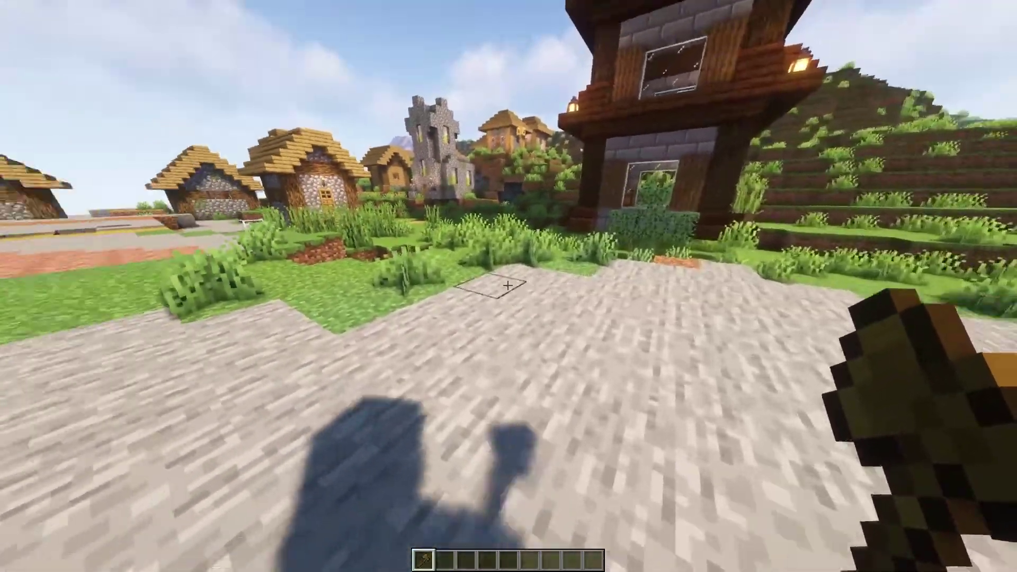
{"action": "key", "text": "w"}
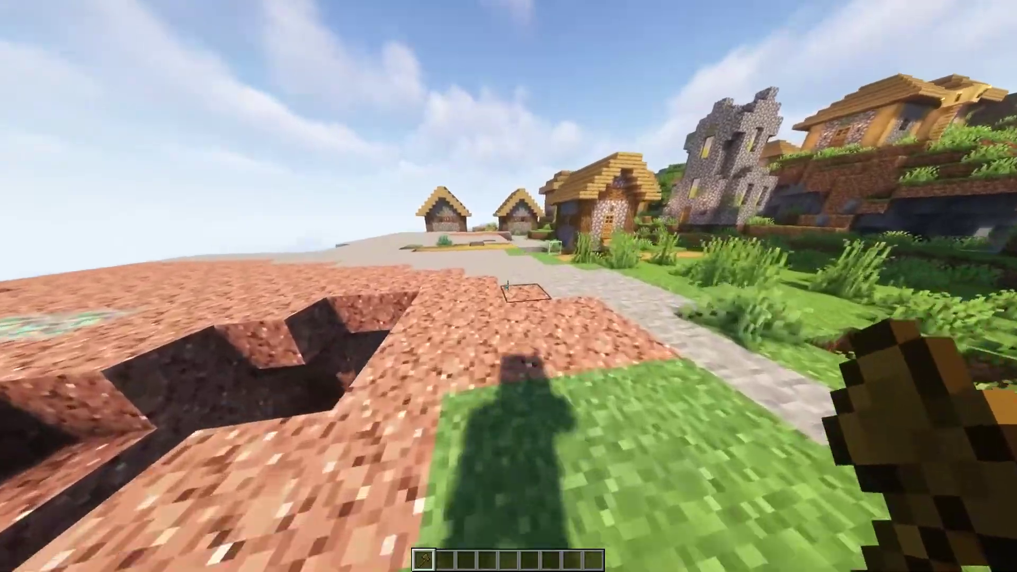
{"action": "key", "text": "w"}
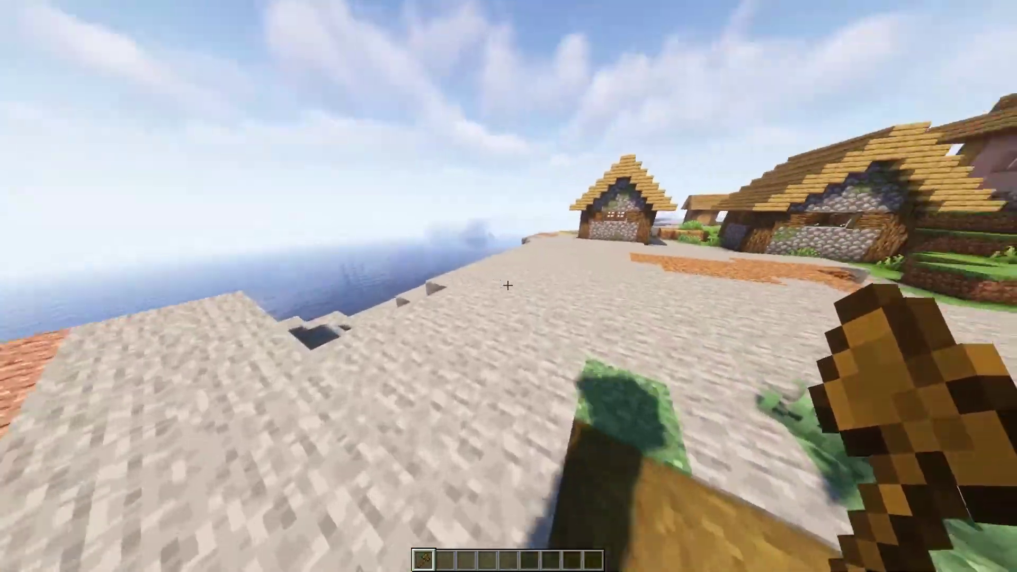
{"action": "key", "text": "w"}
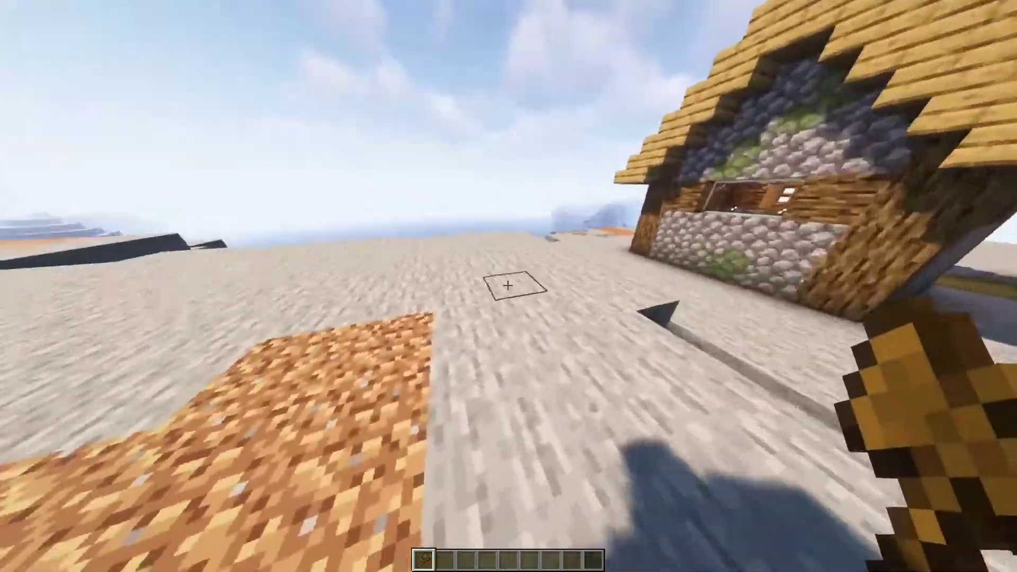
{"action": "key", "text": "w"}
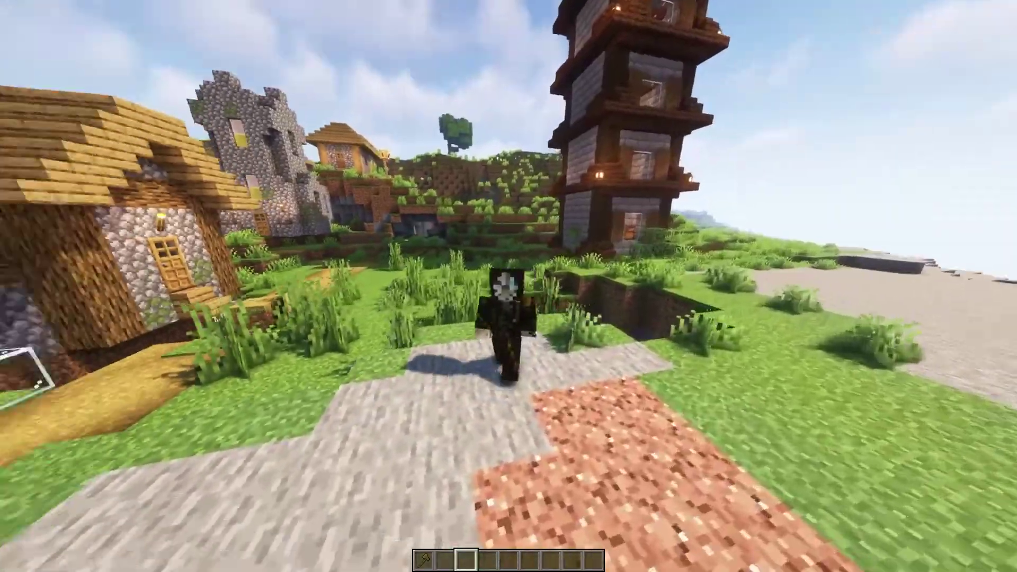